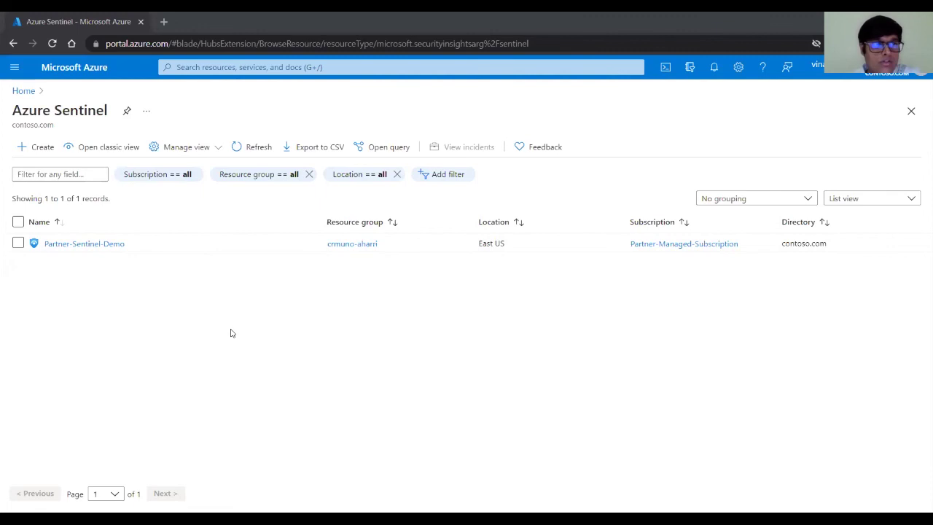
# View the basic settings for creating a new Log Analytics workspace, and return to the Azure Sentinel workspace list.
pyautogui.click(38, 149)
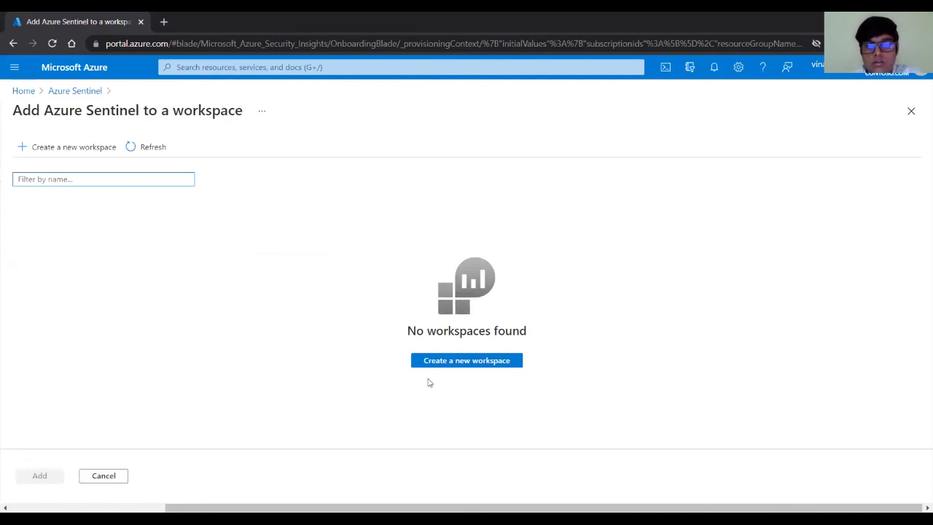
pyautogui.click(448, 364)
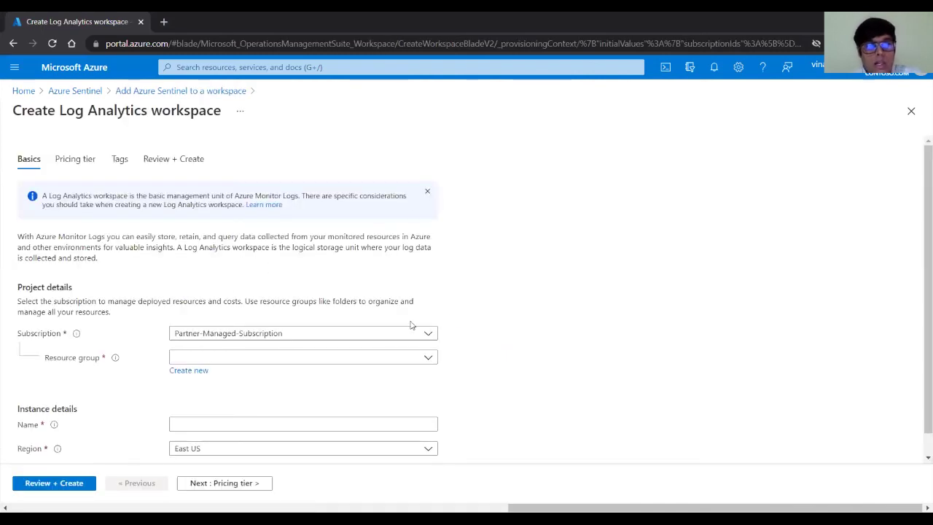
pyautogui.scroll(-1, 454, 301)
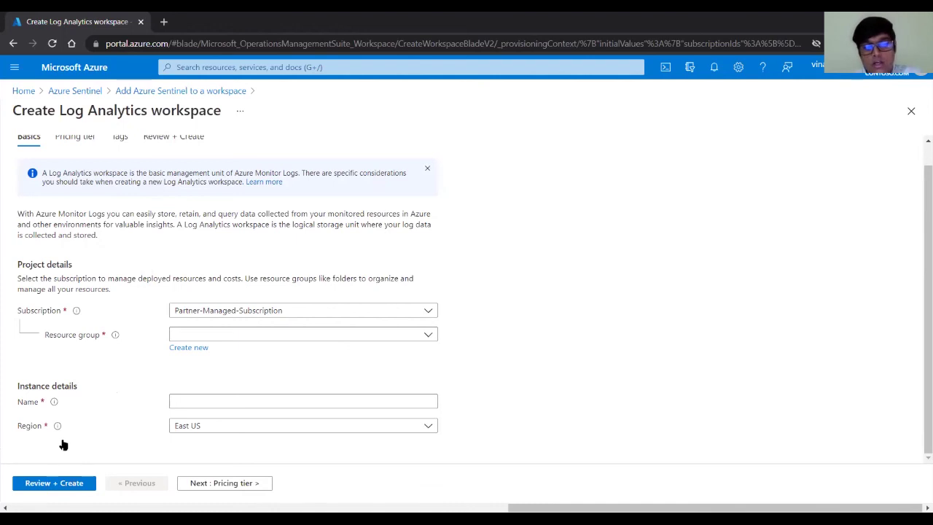
pyautogui.click(79, 91)
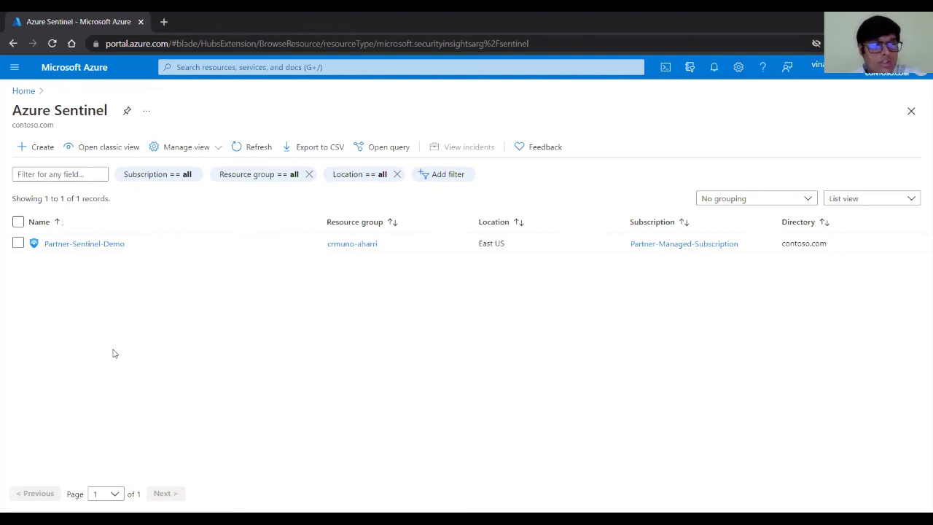
# Open the data connectors of the Partner-Sentinel-Demo workspace and look through the available Microsoft and third-party connectors.
pyautogui.click(75, 244)
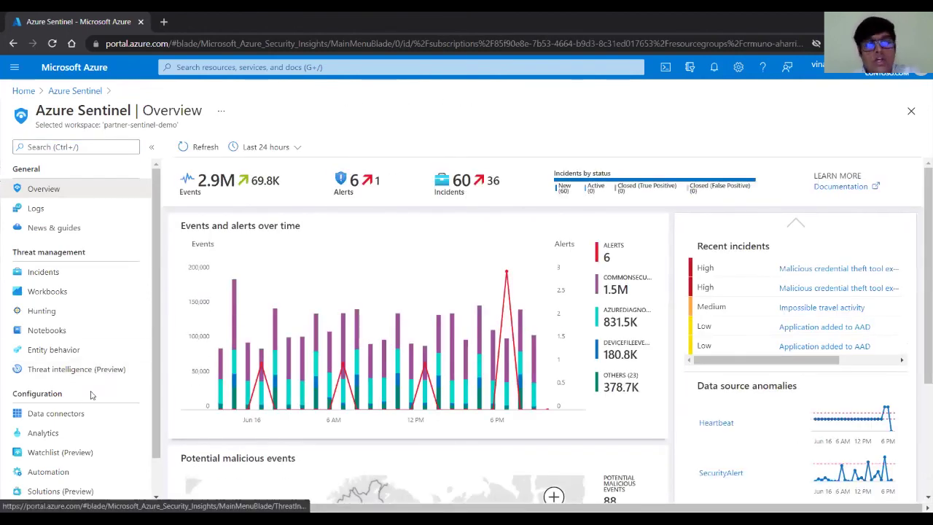
pyautogui.click(60, 421)
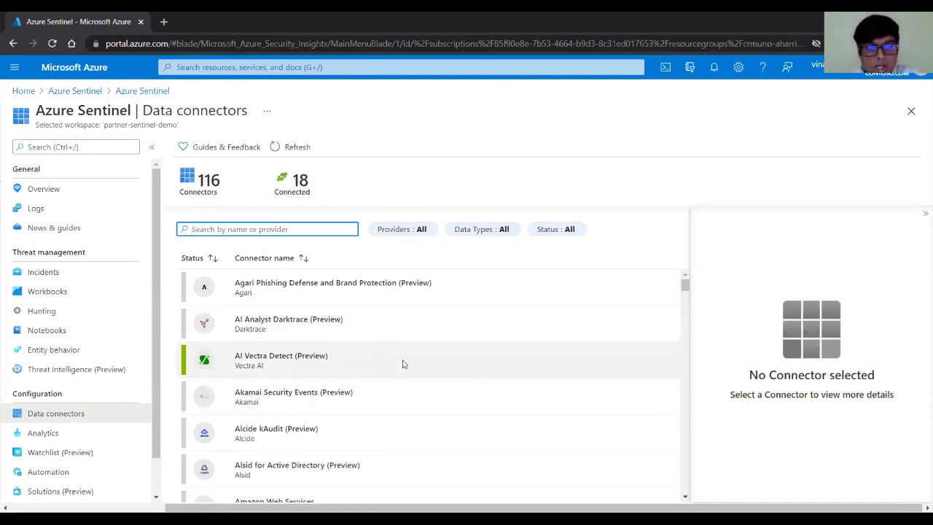
pyautogui.scroll(-2, 393, 361)
pyautogui.scroll(-2, 386, 361)
pyautogui.scroll(3, 388, 372)
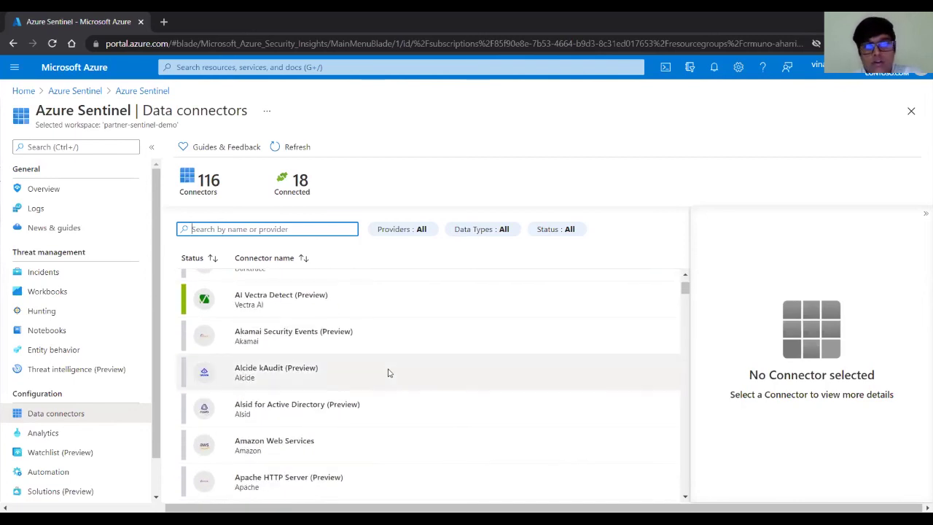
pyautogui.scroll(1, 386, 370)
pyautogui.scroll(-10, 387, 369)
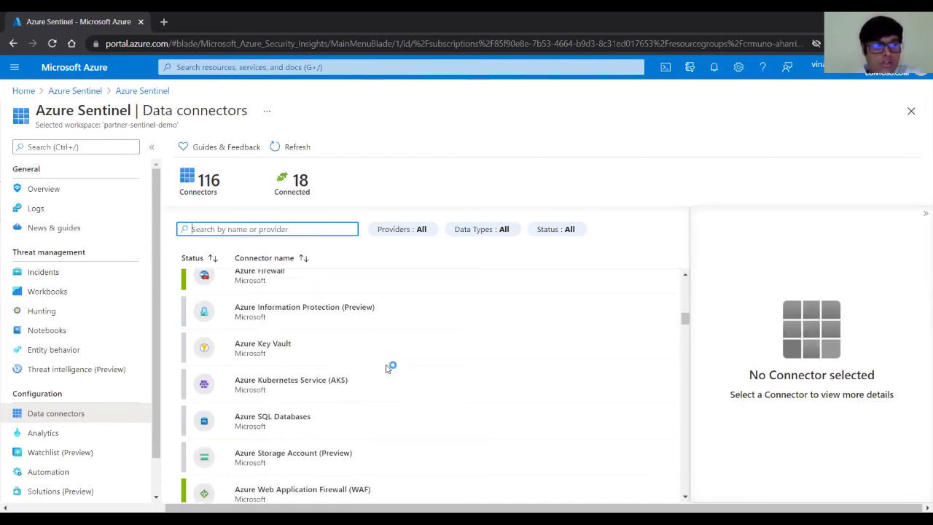
pyautogui.scroll(-5, 385, 370)
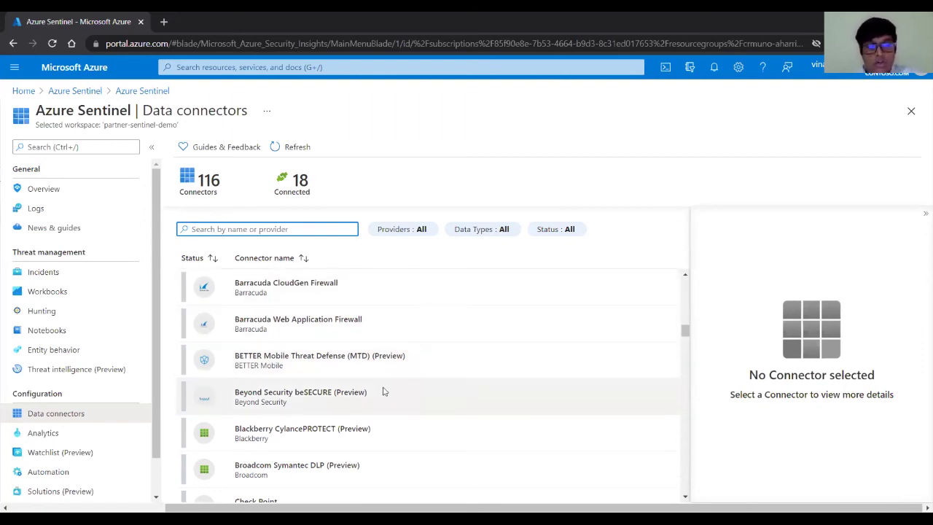
pyautogui.scroll(-6, 381, 389)
pyautogui.scroll(-3, 375, 415)
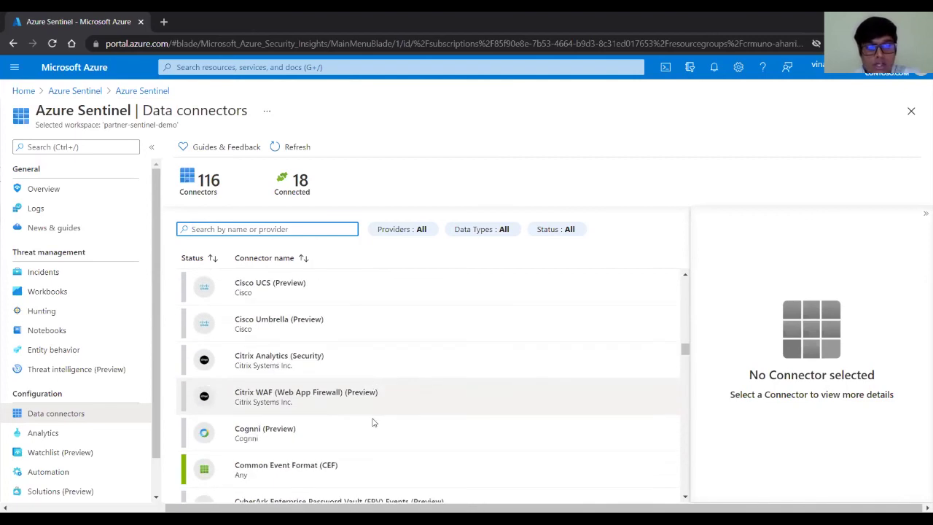
pyautogui.scroll(2, 371, 418)
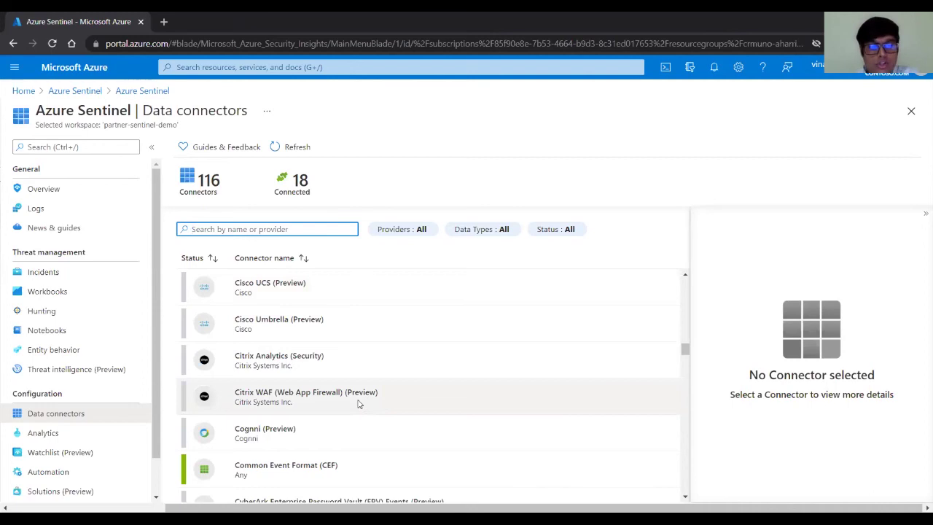
pyautogui.scroll(3, 368, 381)
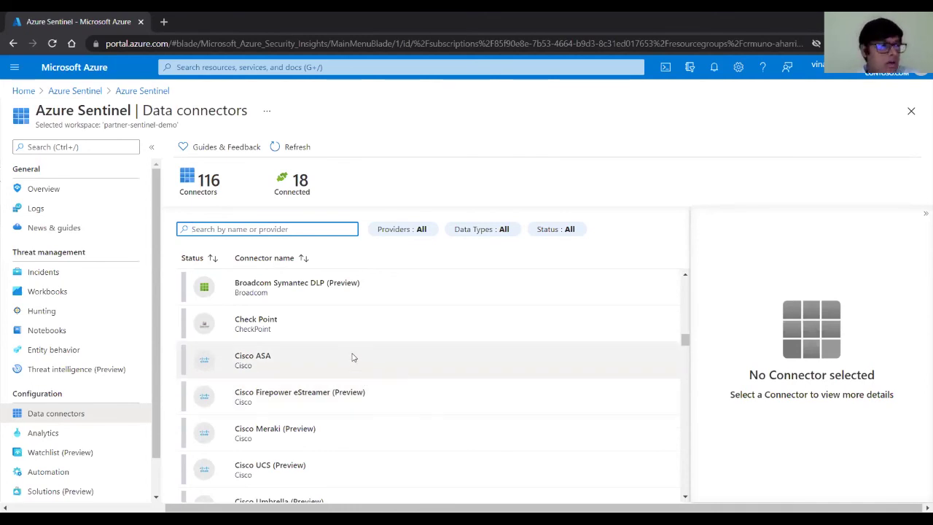
pyautogui.scroll(-3, 343, 373)
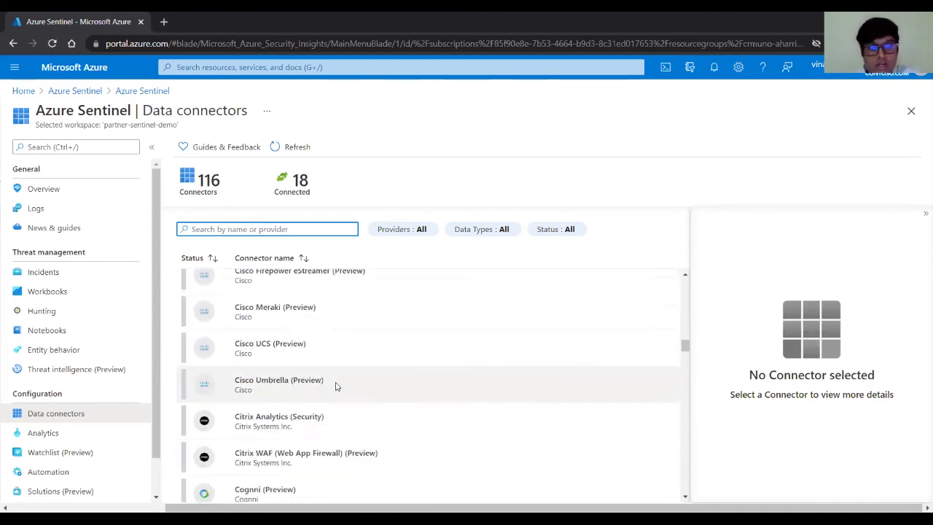
# Find the Azure Activity connector in the data connectors list and open its connector page.
pyautogui.scroll(3, 340, 383)
pyautogui.scroll(5, 347, 388)
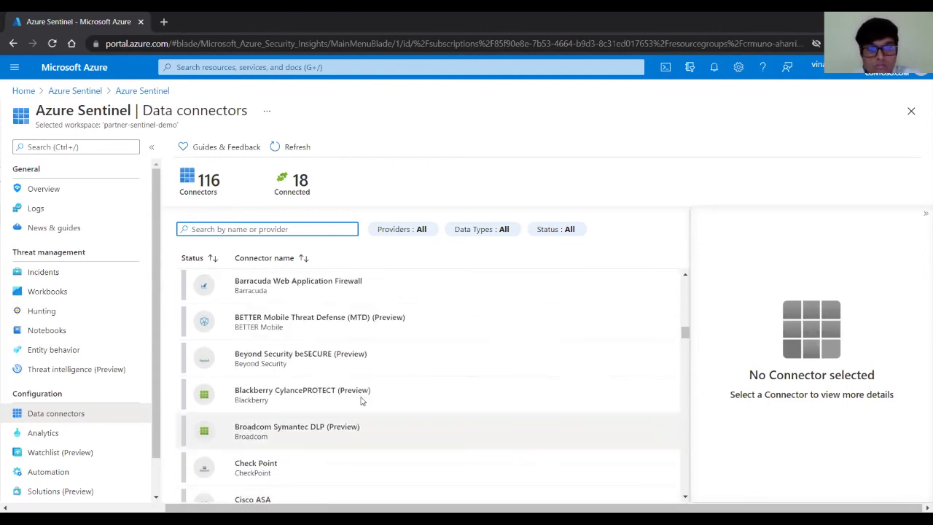
pyautogui.scroll(3, 368, 412)
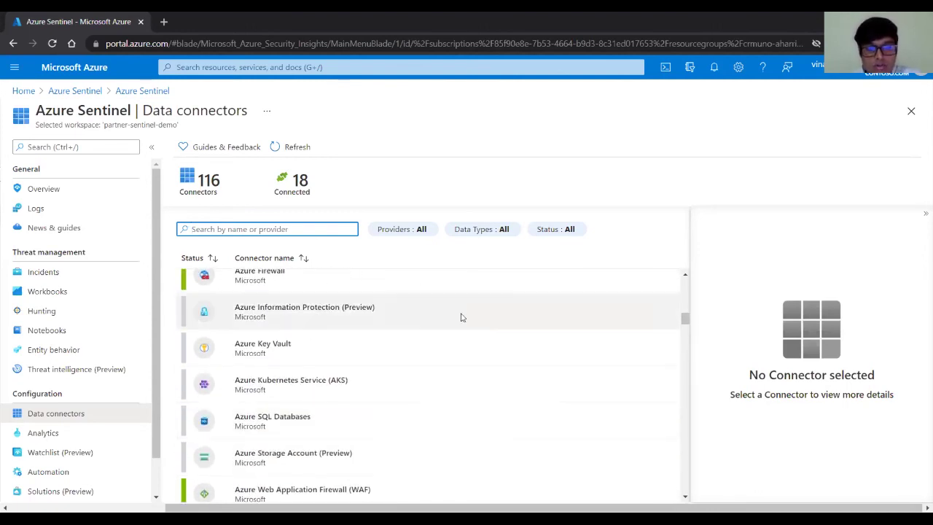
pyautogui.scroll(3, 404, 342)
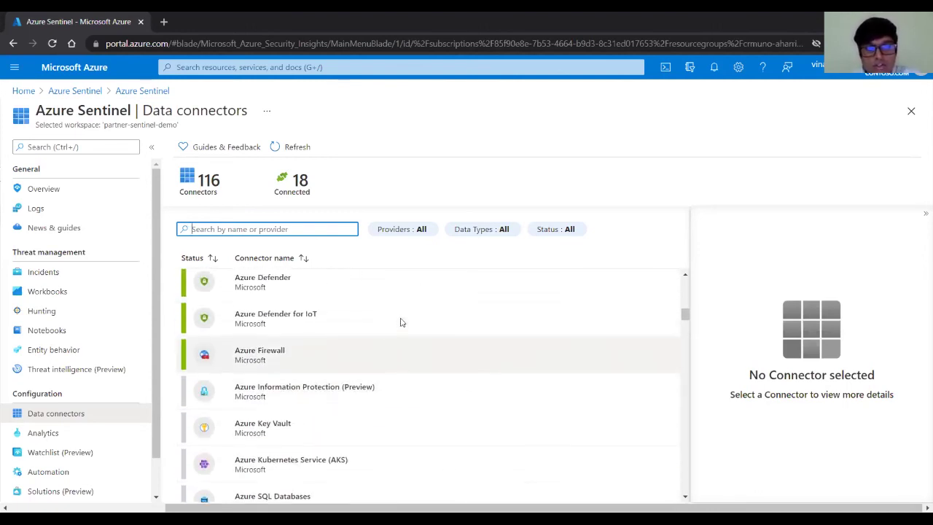
pyautogui.scroll(3, 364, 342)
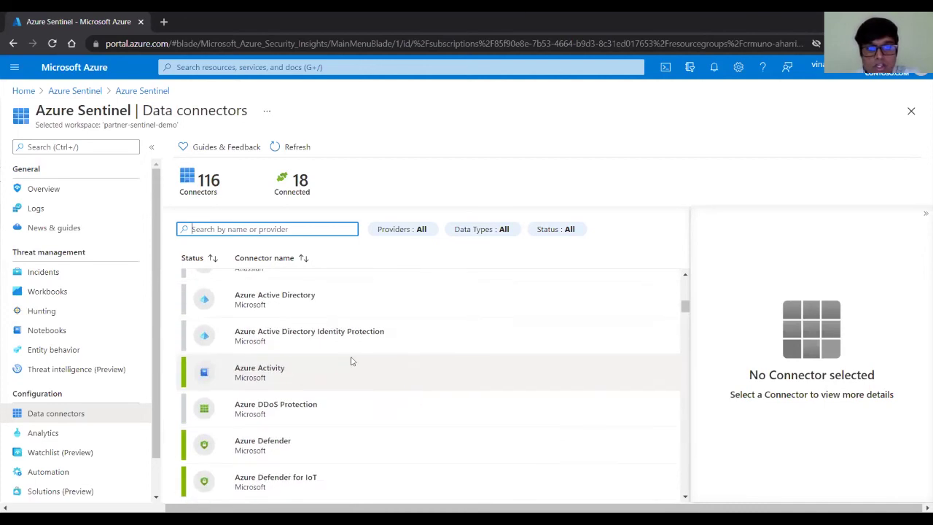
pyautogui.click(620, 376)
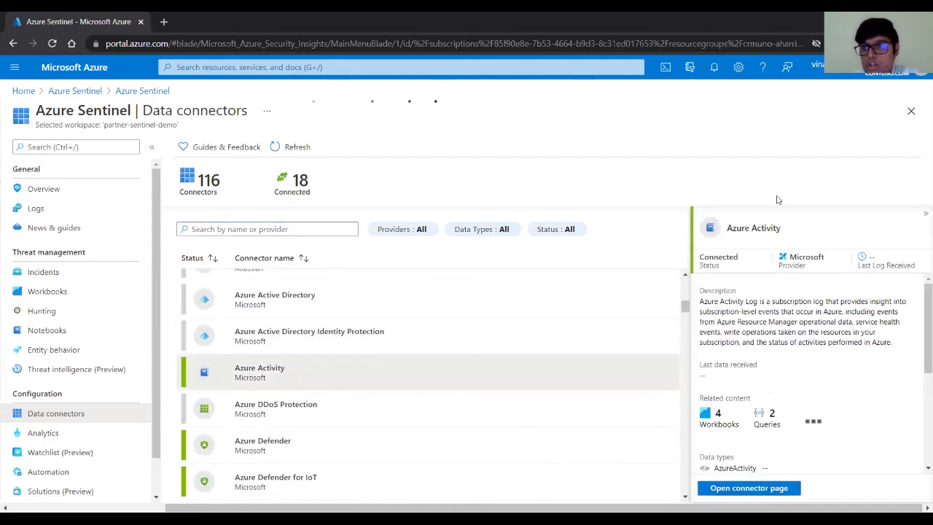
pyautogui.click(747, 487)
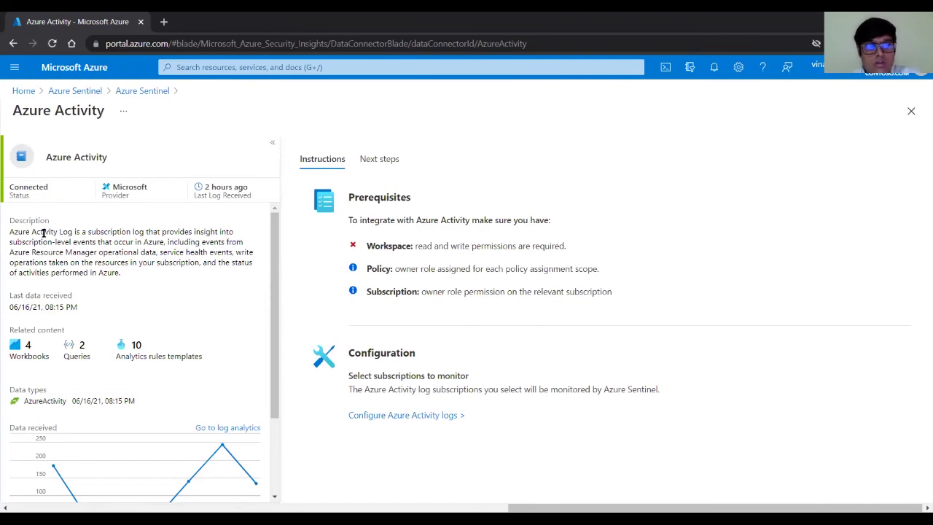
# Examine the Azure Activity connector's status, last log received and description, and return to the data connectors list.
pyautogui.moveTo(13, 188); pyautogui.dragTo(38, 189)
pyautogui.click(33, 189)
pyautogui.click(16, 190)
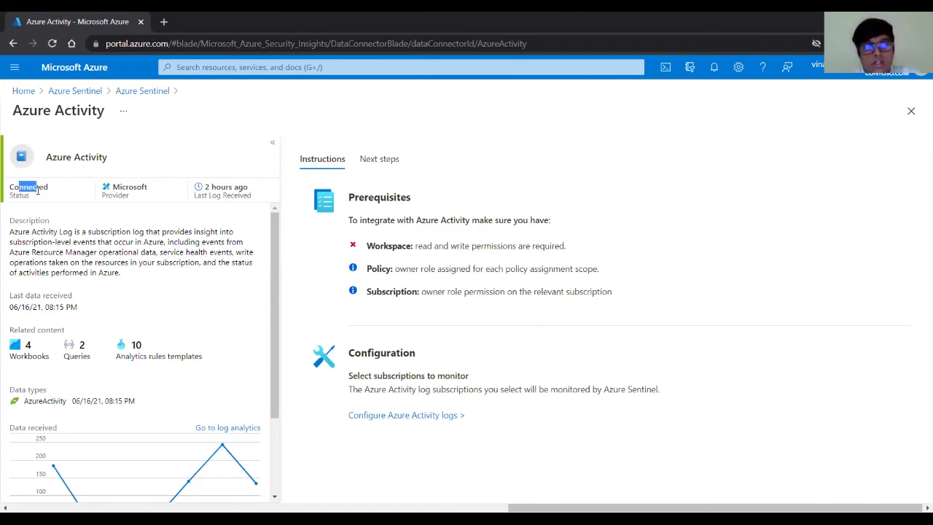
pyautogui.click(38, 191)
pyautogui.moveTo(251, 197); pyautogui.dragTo(222, 195)
pyautogui.moveTo(238, 233); pyautogui.dragTo(237, 242)
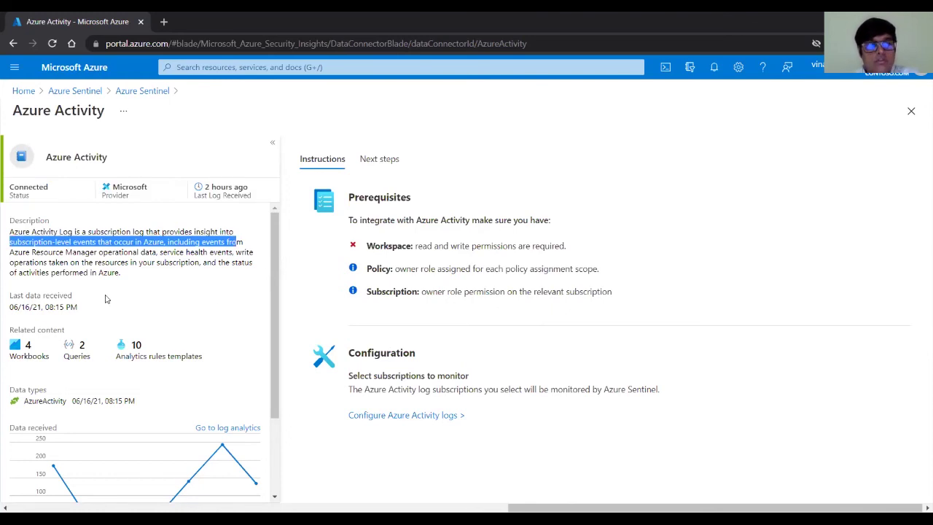
pyautogui.click(203, 208)
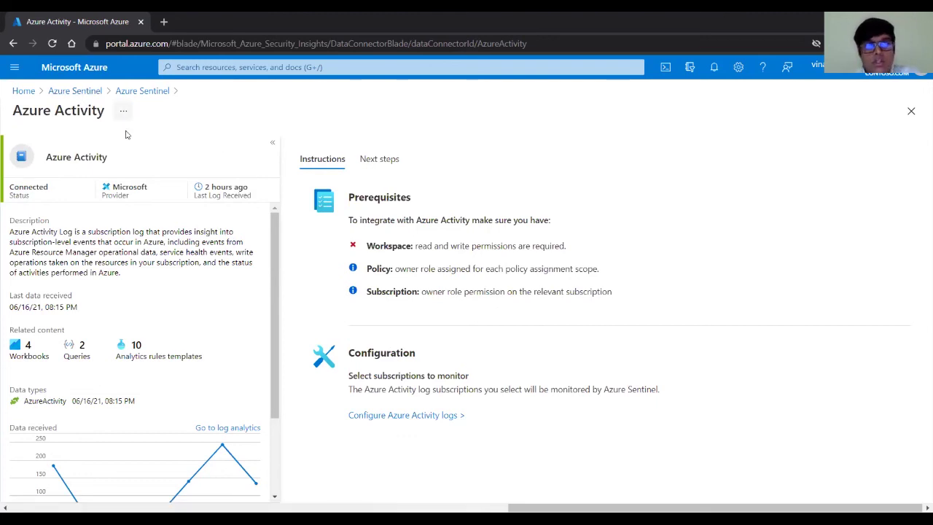
pyautogui.click(136, 92)
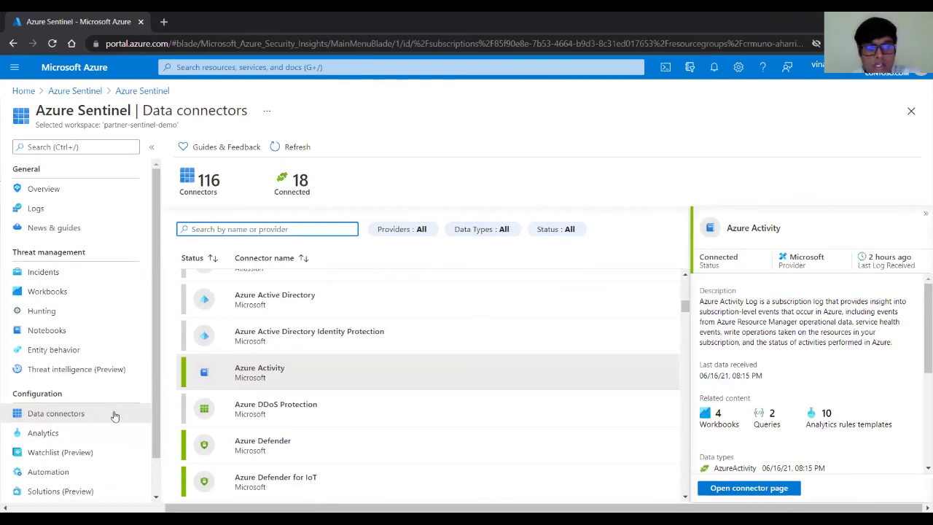
# Open the analytics rules and review the details of the active rule that creates incidents based on Azure Advanced Threat Protection.
pyautogui.click(59, 435)
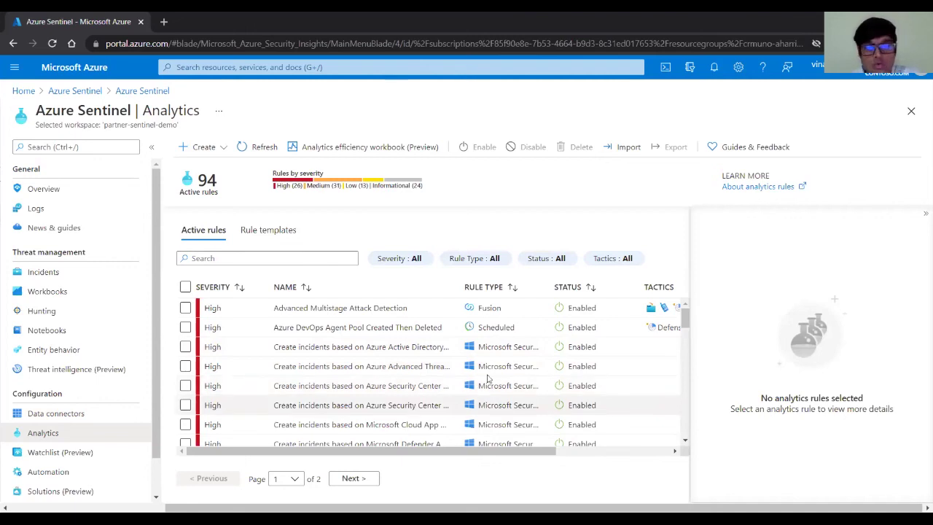
pyautogui.click(339, 366)
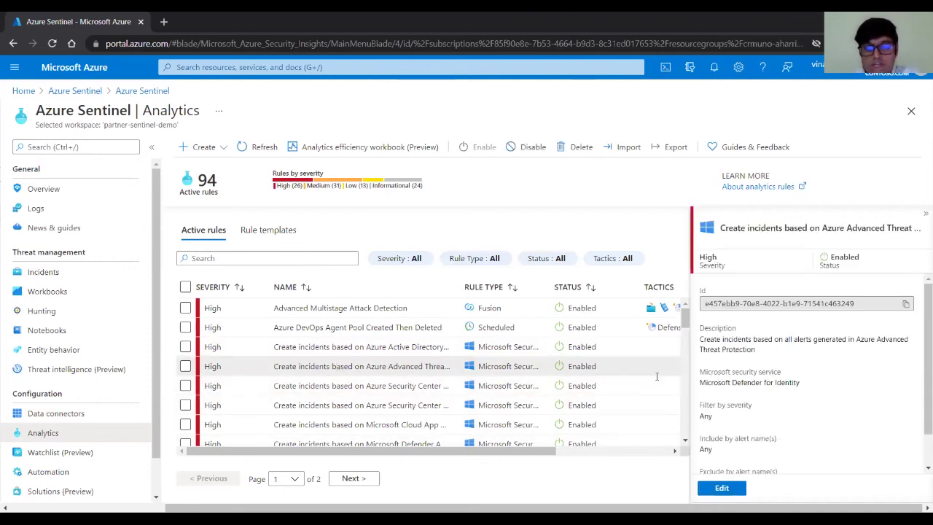
pyautogui.scroll(-1, 753, 382)
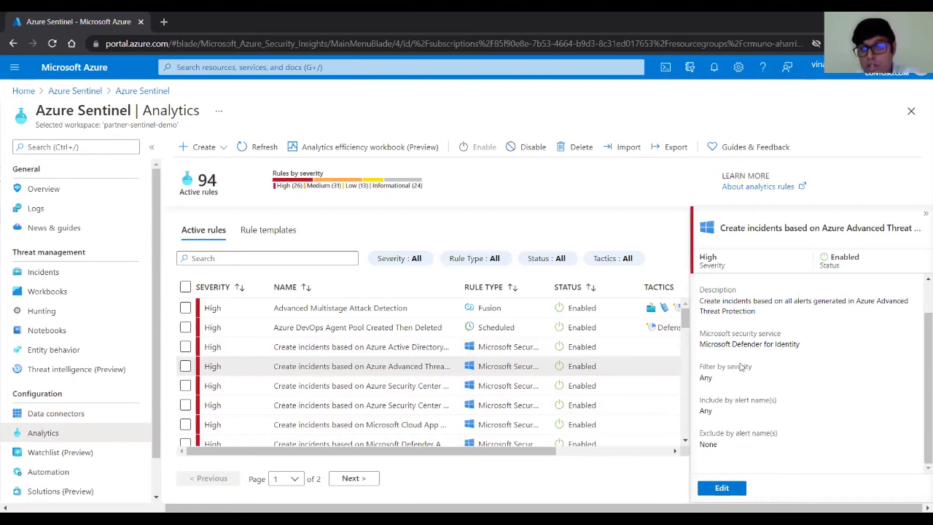
pyautogui.scroll(1, 769, 393)
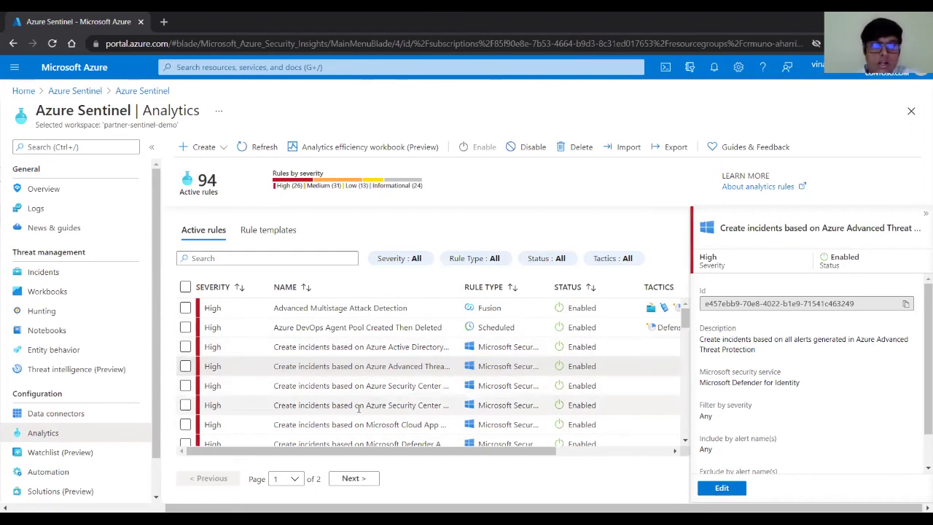
# Open the workspace's incidents, look through the list and select the URL Detonation (Zscaler) incident 19634.
pyautogui.click(62, 272)
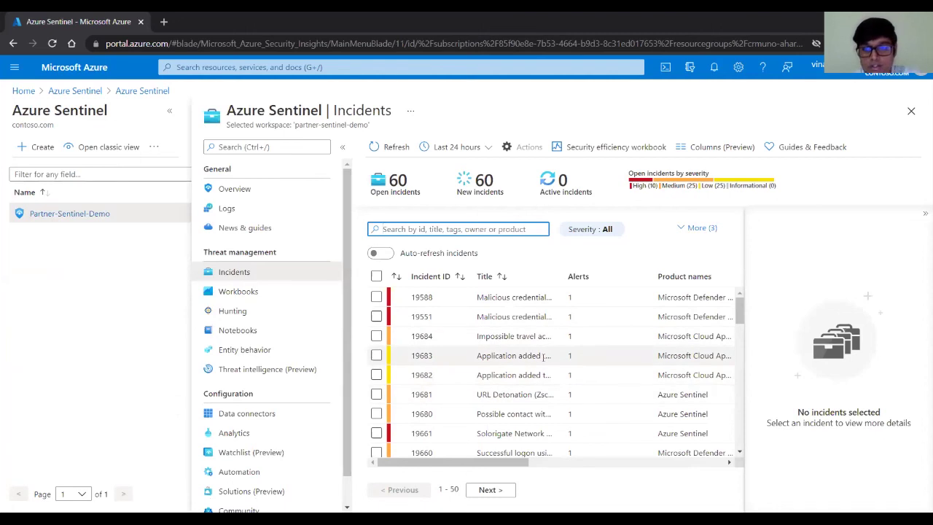
pyautogui.scroll(-1, 543, 356)
pyautogui.scroll(-2, 542, 364)
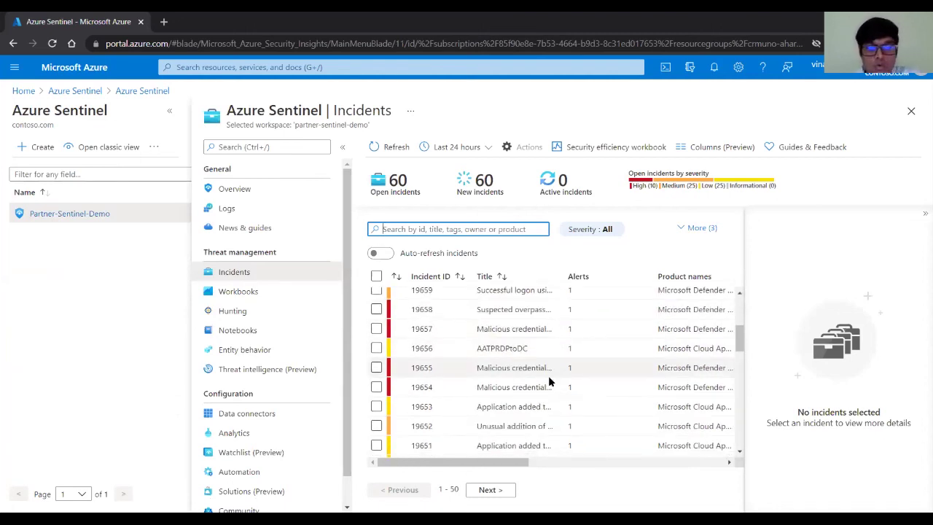
pyautogui.scroll(-2, 513, 370)
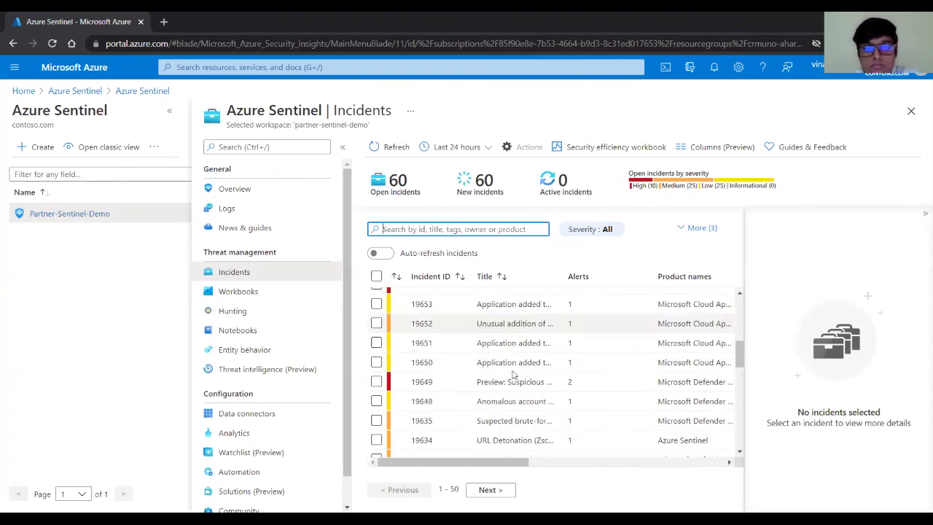
pyautogui.scroll(-1, 459, 386)
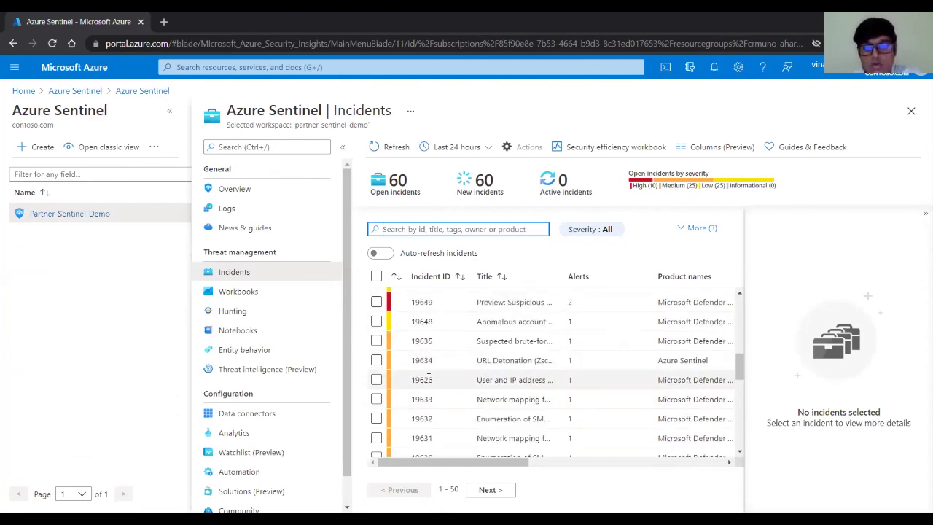
pyautogui.click(444, 360)
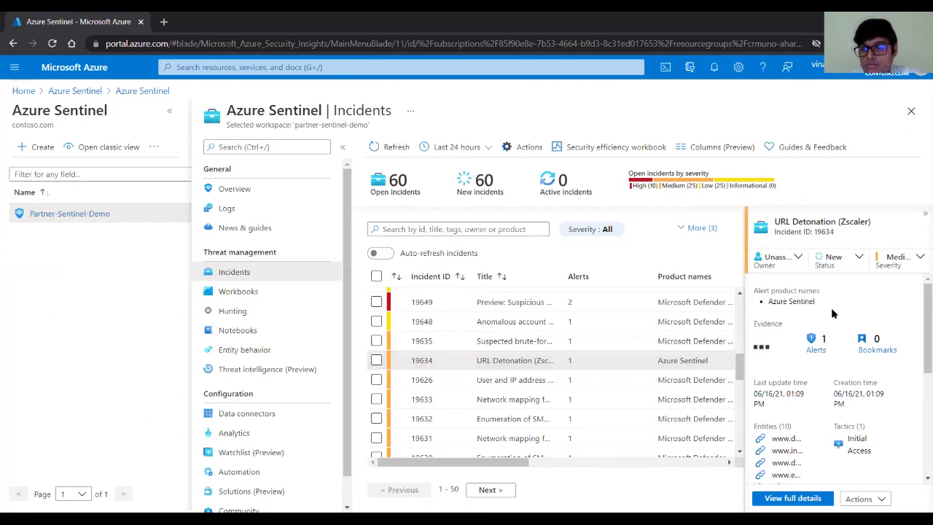
# Check the selected incident's title and open its investigation graph.
pyautogui.moveTo(845, 220); pyautogui.dragTo(864, 223)
pyautogui.click(861, 224)
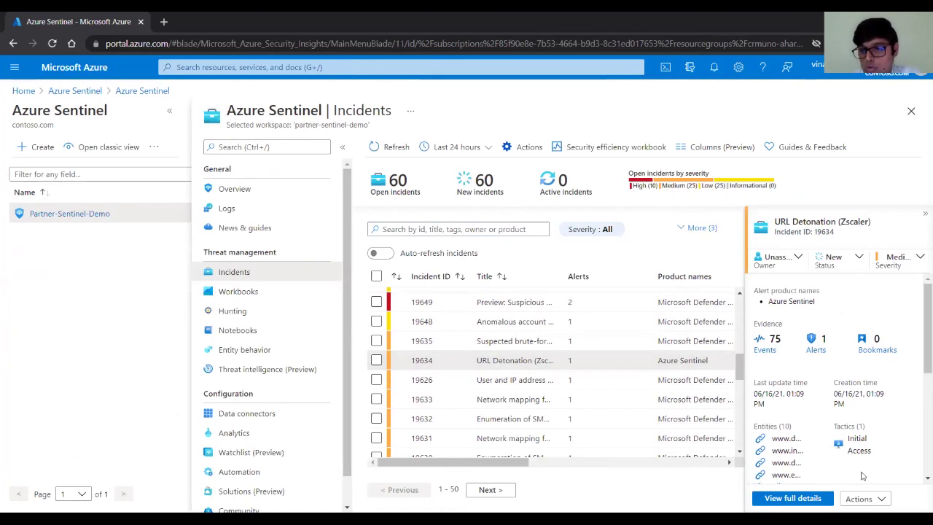
pyautogui.click(864, 499)
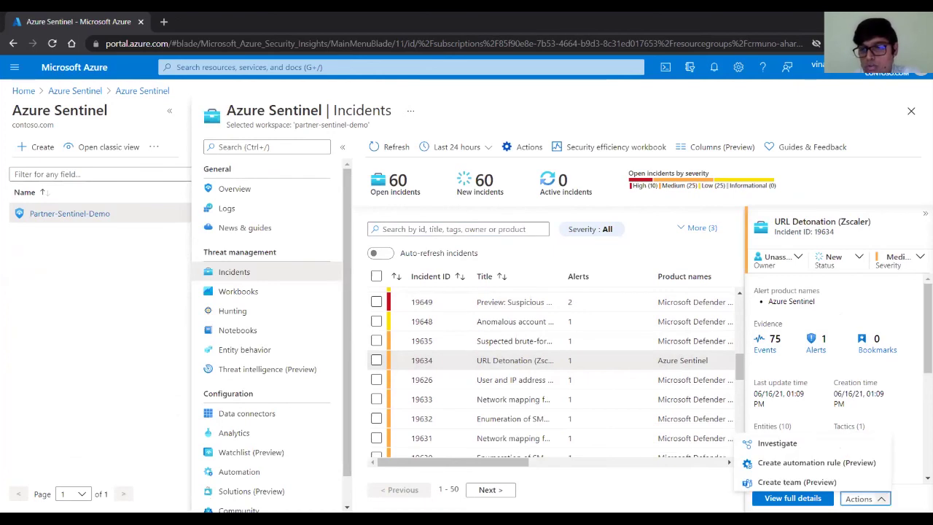
pyautogui.click(821, 445)
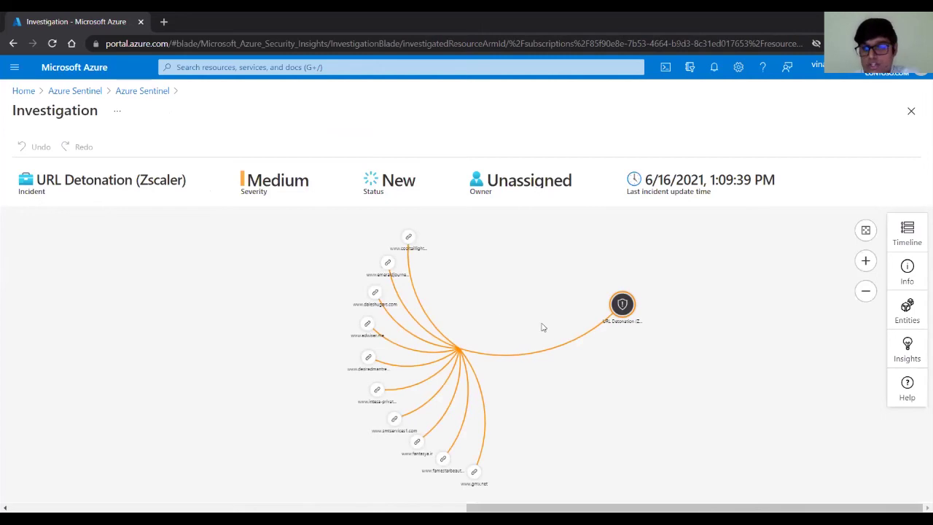
pyautogui.click(409, 239)
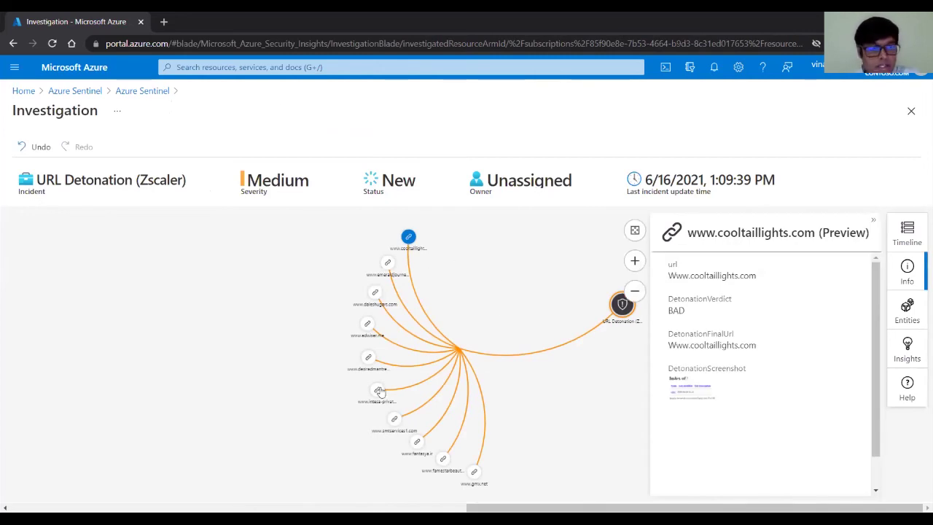
pyautogui.moveTo(380, 390)
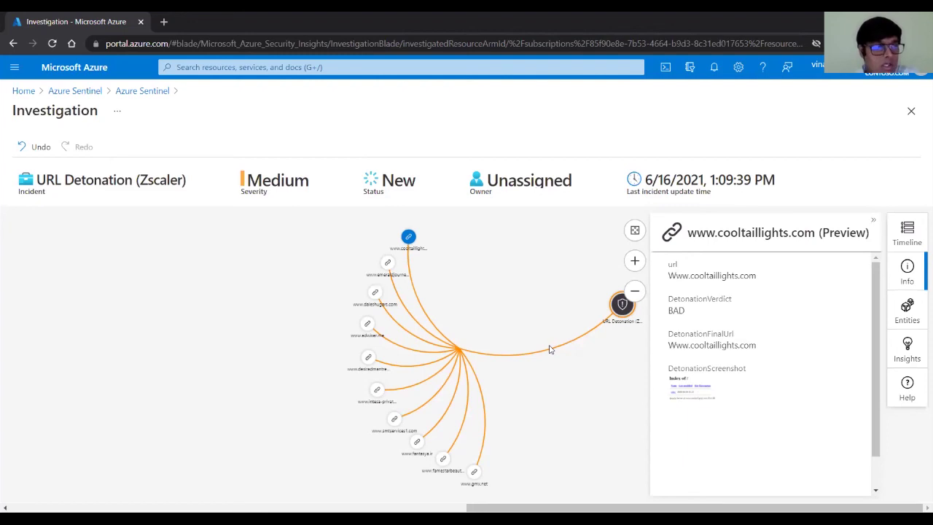
pyautogui.click(707, 386)
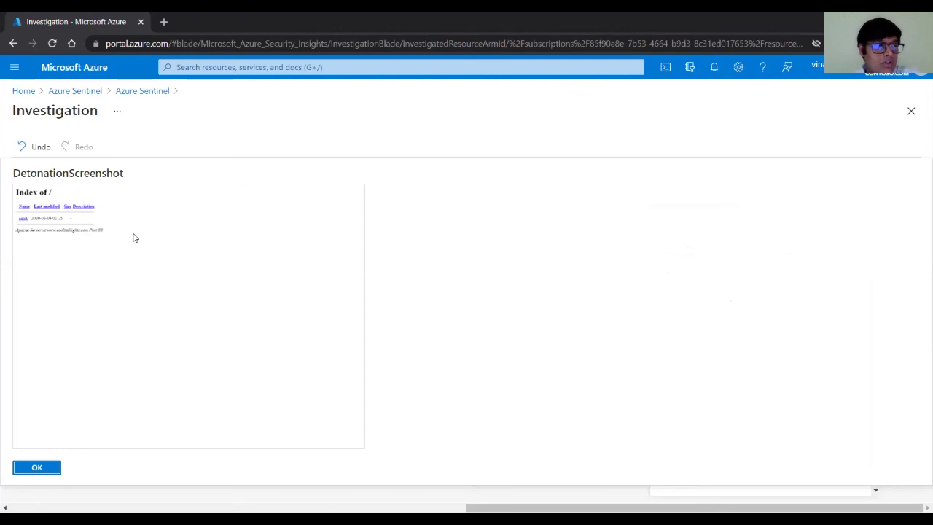
pyautogui.click(122, 93)
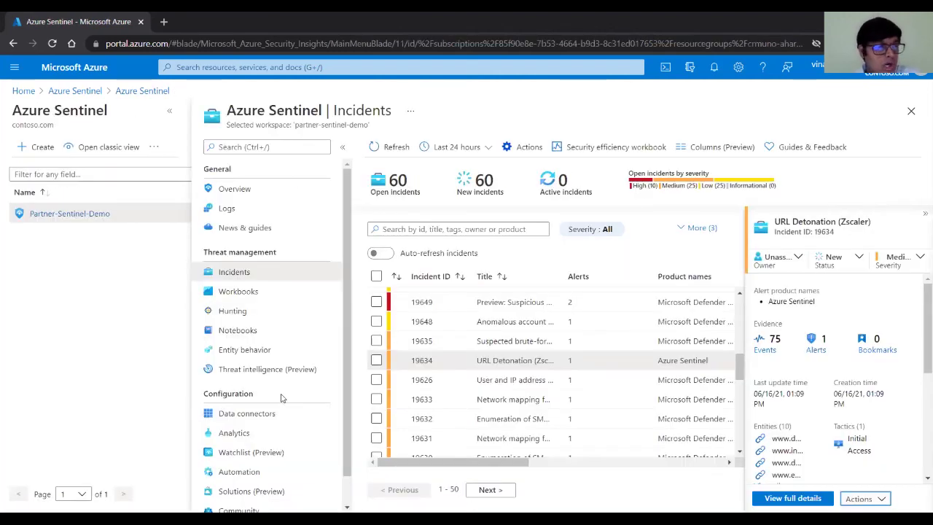
# Open the workspace's hunting page and look through the list of available hunting queries.
pyautogui.click(250, 310)
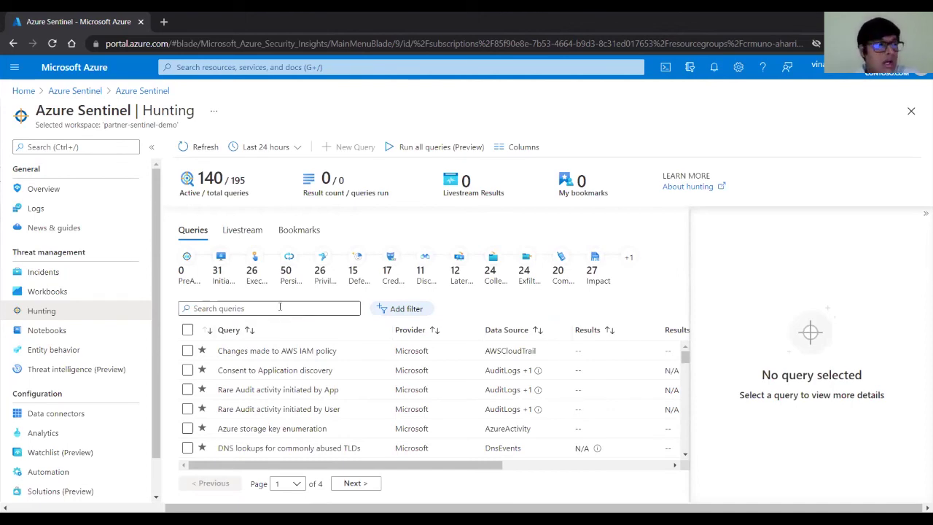
pyautogui.click(279, 306)
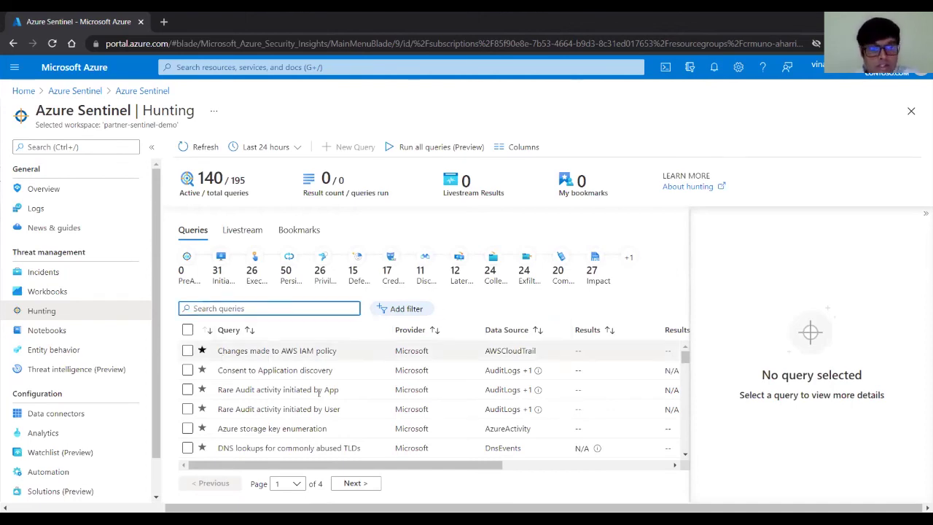
pyautogui.scroll(-3, 354, 391)
pyautogui.scroll(-2, 354, 392)
pyautogui.scroll(5, 343, 397)
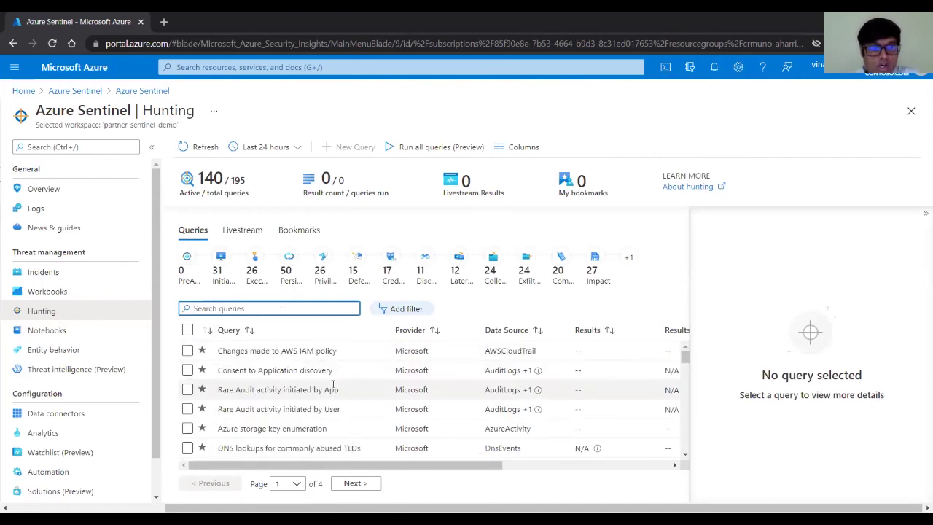
pyautogui.scroll(-5, 337, 400)
pyautogui.scroll(3, 335, 403)
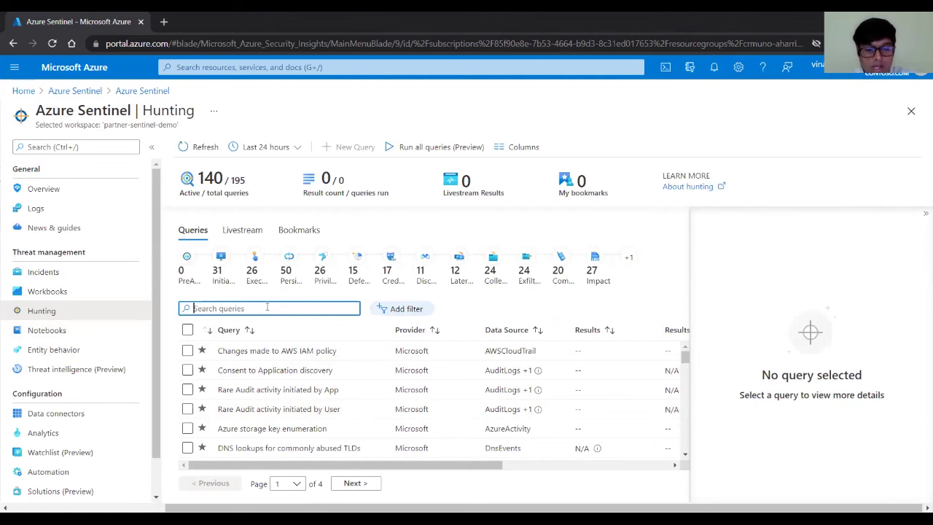
# Search the hunting queries for "new proc" and run the query "New processes observed in last 24 hours".
pyautogui.write('new proc')
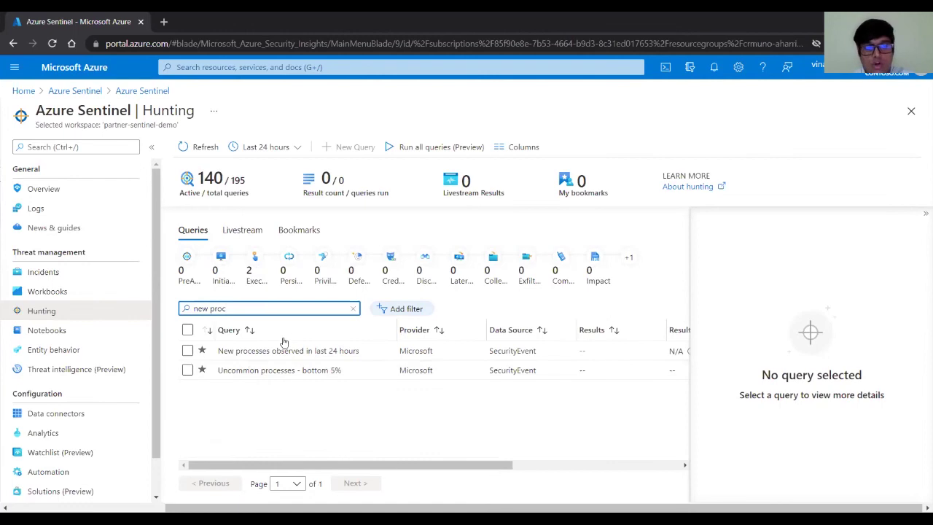
pyautogui.click(312, 346)
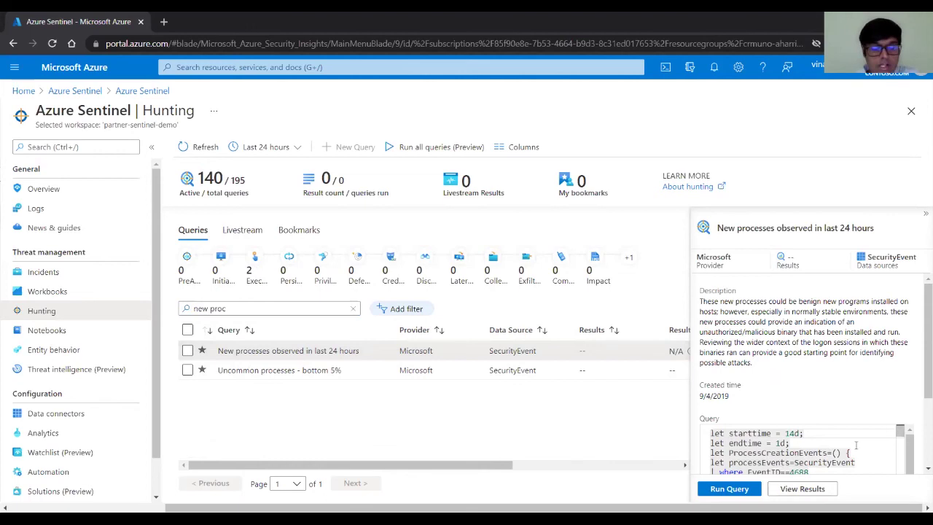
pyautogui.scroll(-2, 801, 452)
pyautogui.scroll(2, 801, 452)
pyautogui.click(722, 489)
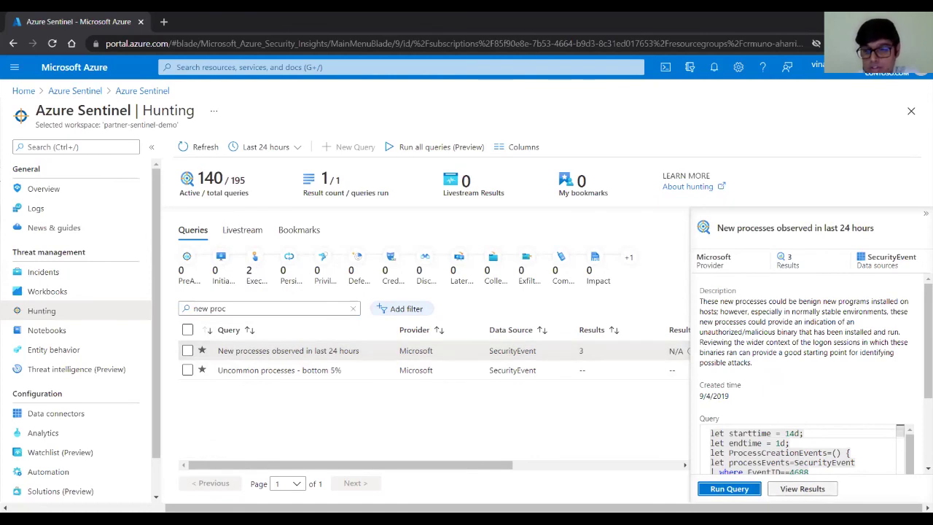
# View the new-processes query's results in Logs and return to the hunting page.
pyautogui.click(805, 490)
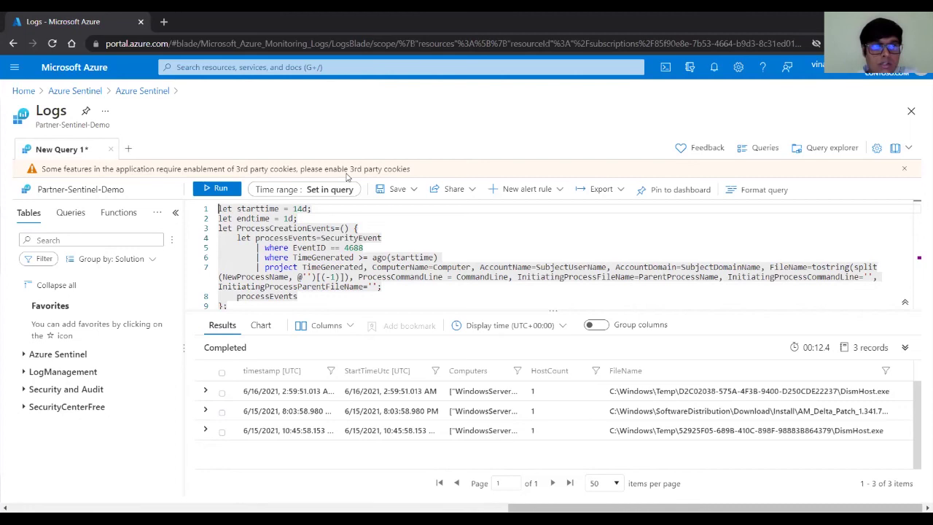
pyautogui.click(149, 93)
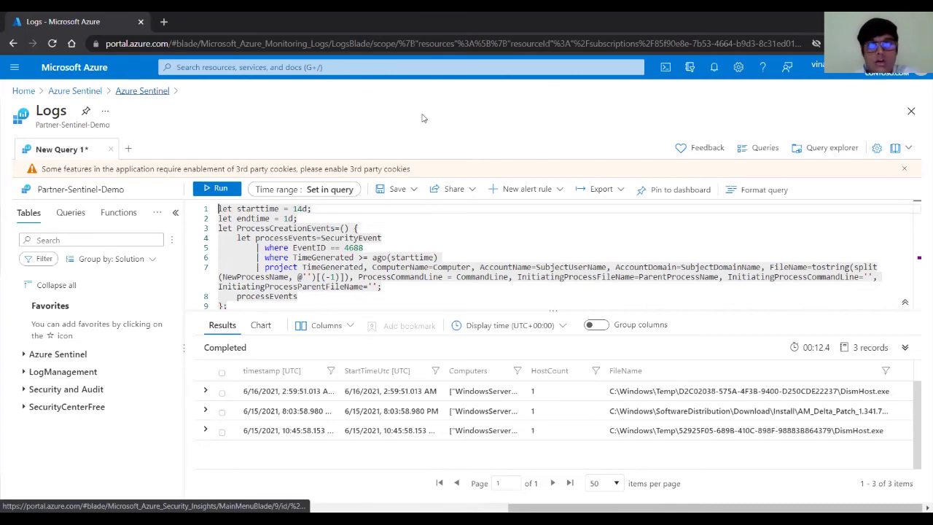
pyautogui.press('Return')
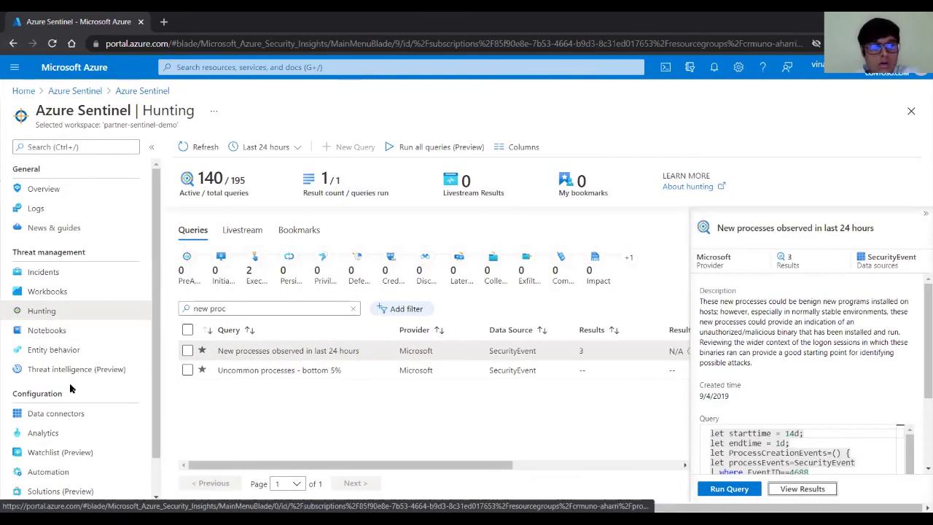
# Open the threat intelligence indicators and review their source, confidence and alerts columns.
pyautogui.click(63, 371)
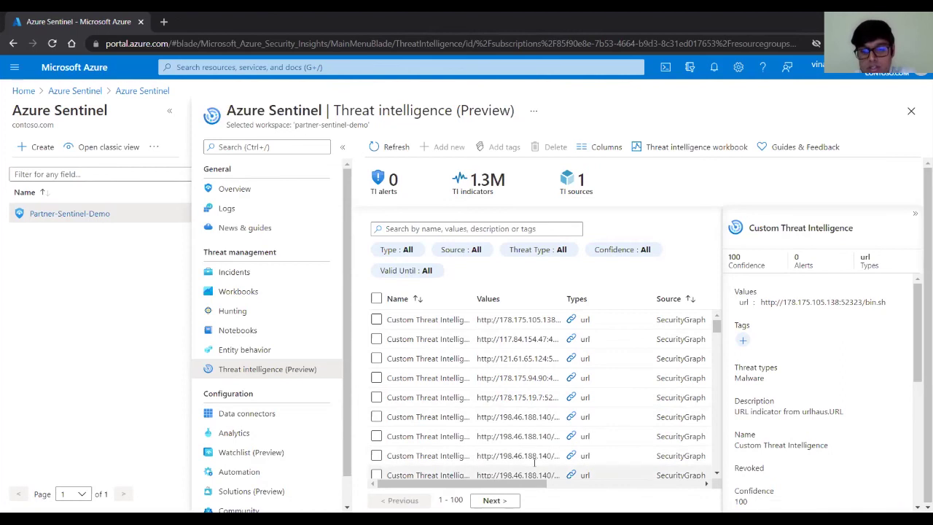
pyautogui.moveTo(520, 484); pyautogui.dragTo(602, 483)
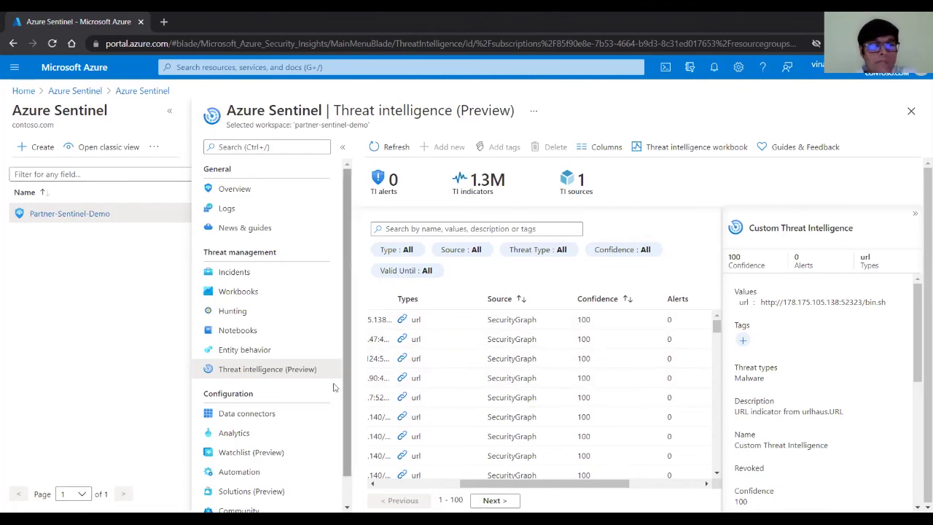
# Search entity behavior for "server" and open the last WindowsServer20 host among the suggestions.
pyautogui.click(251, 351)
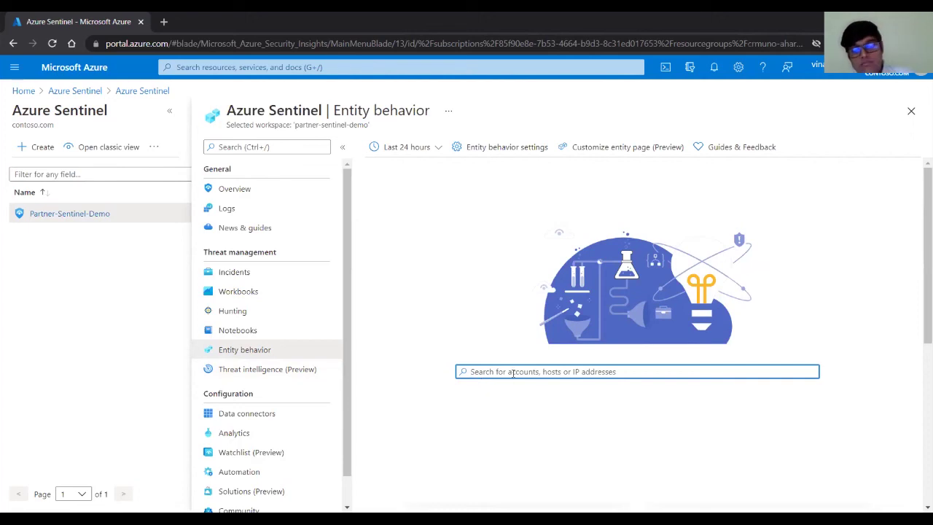
pyautogui.write('se')
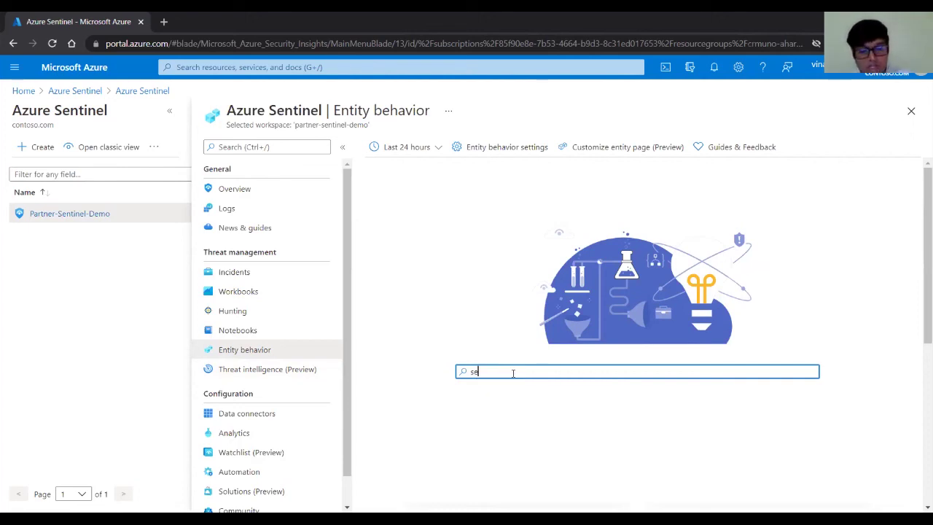
pyautogui.write('rver')
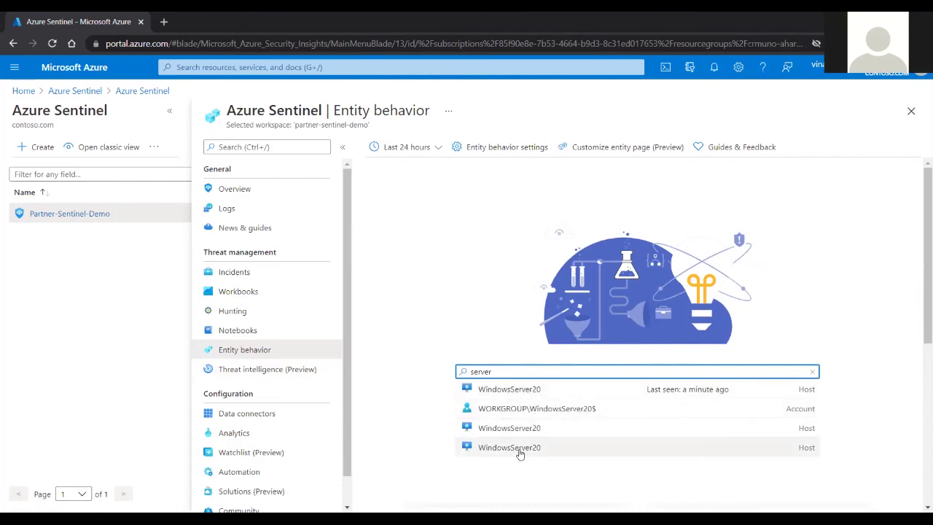
pyautogui.click(519, 450)
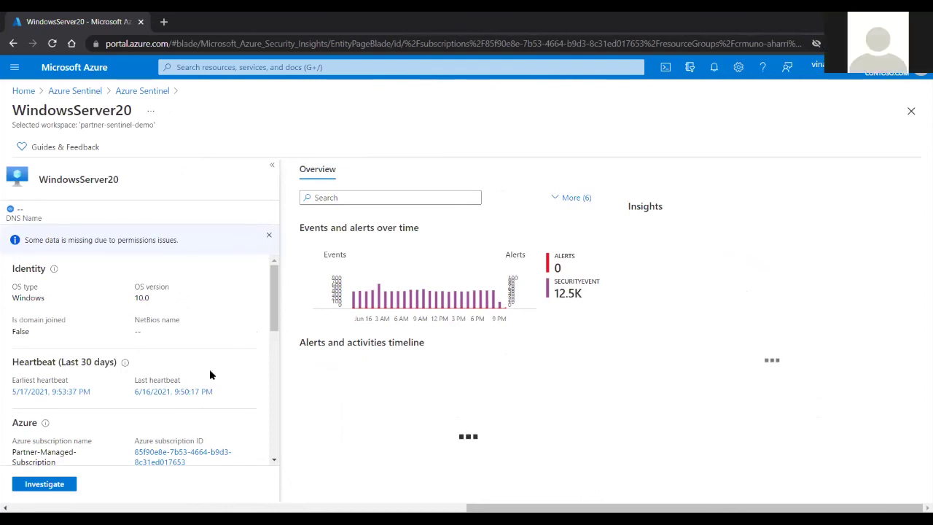
# Examine the WindowsServer20 host's OS type and version, Azure resource details, logged IP addresses, and Azure Defender and Defender for Endpoint sections.
pyautogui.doubleClick(22, 296)
pyautogui.click(55, 303)
pyautogui.moveTo(136, 298); pyautogui.dragTo(153, 305)
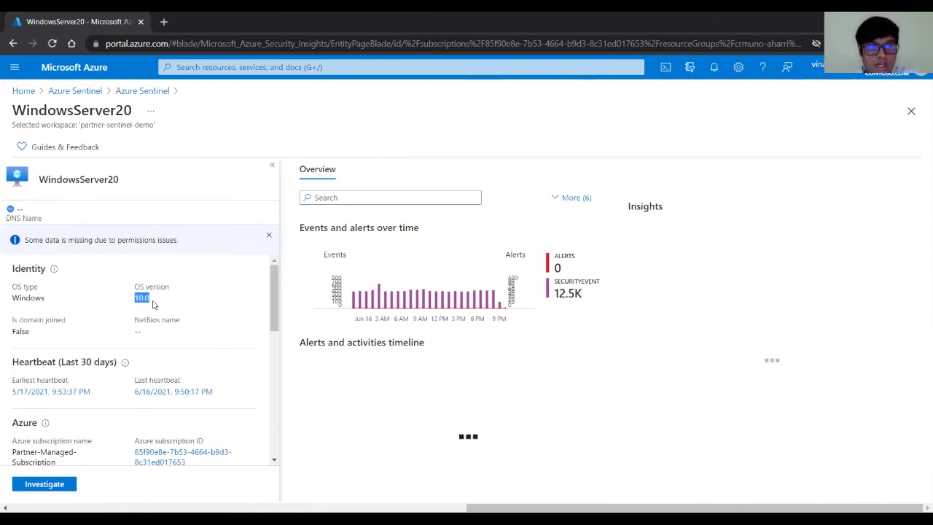
pyautogui.click(165, 348)
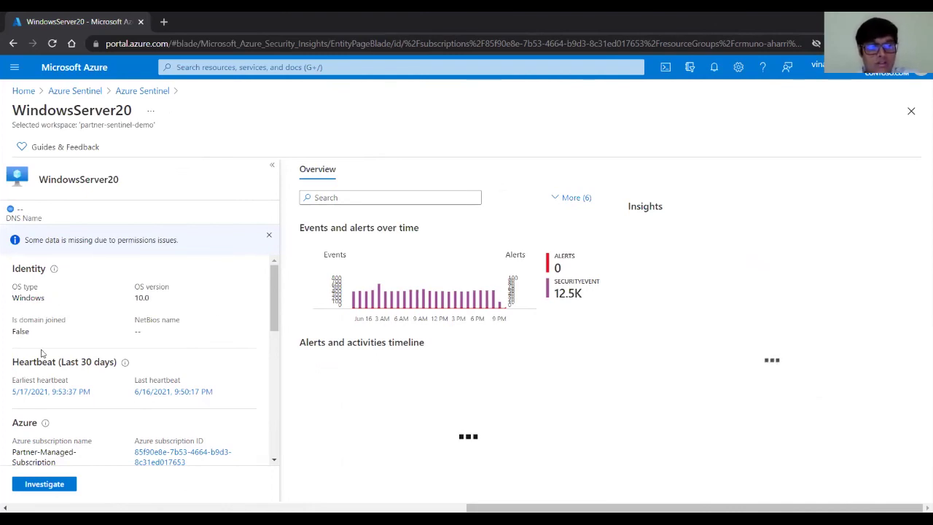
pyautogui.scroll(-3, 66, 357)
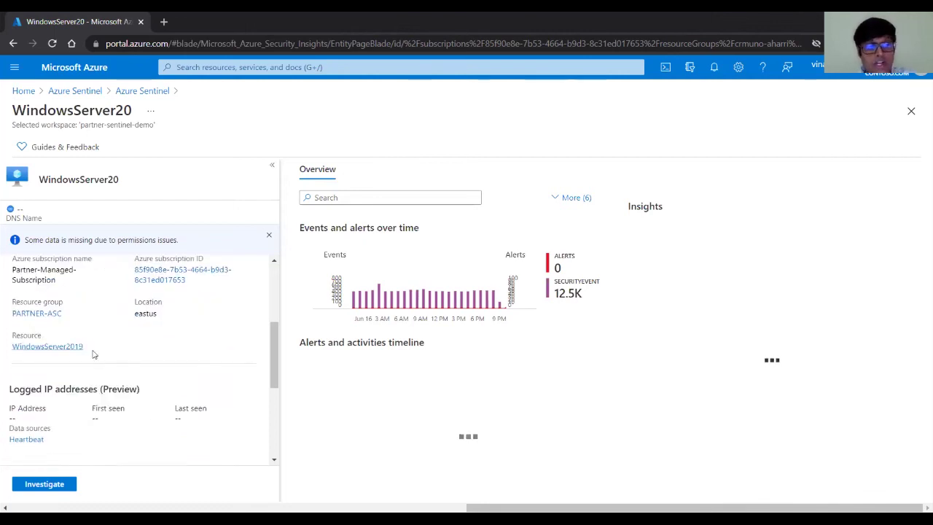
pyautogui.scroll(-1, 93, 354)
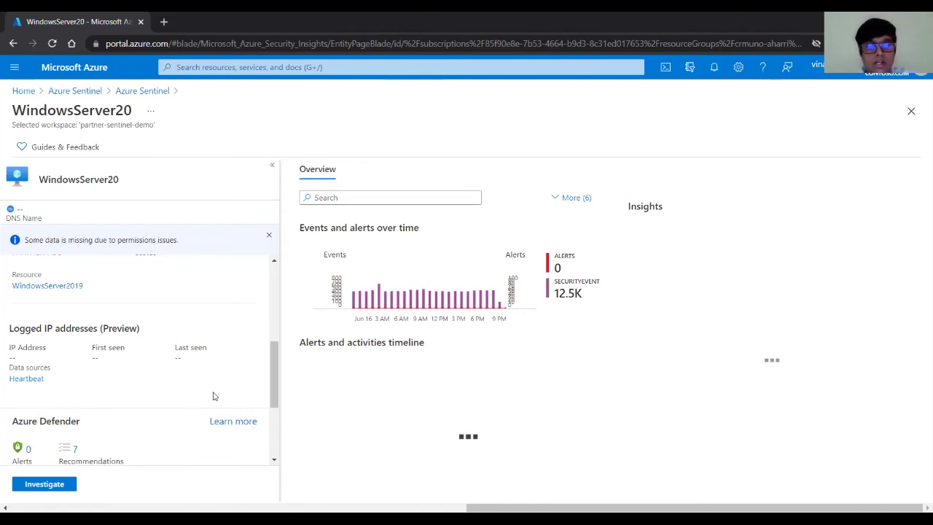
pyautogui.scroll(-1, 212, 390)
pyautogui.scroll(-1, 211, 390)
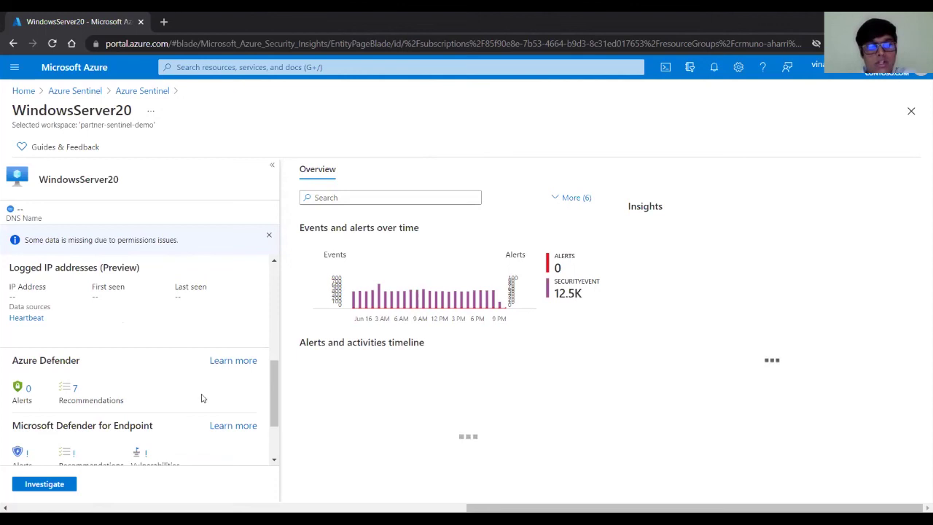
pyautogui.scroll(-1, 190, 359)
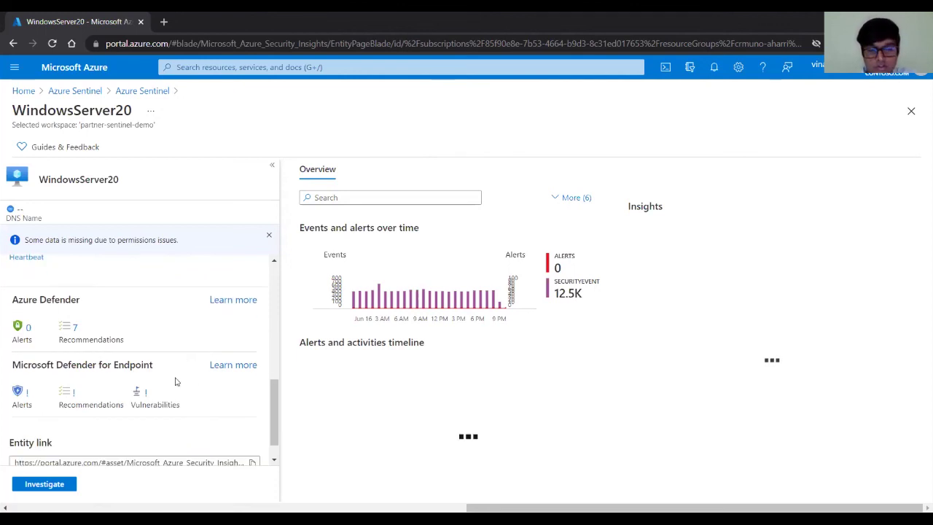
pyautogui.scroll(2, 181, 370)
pyautogui.scroll(-2, 181, 368)
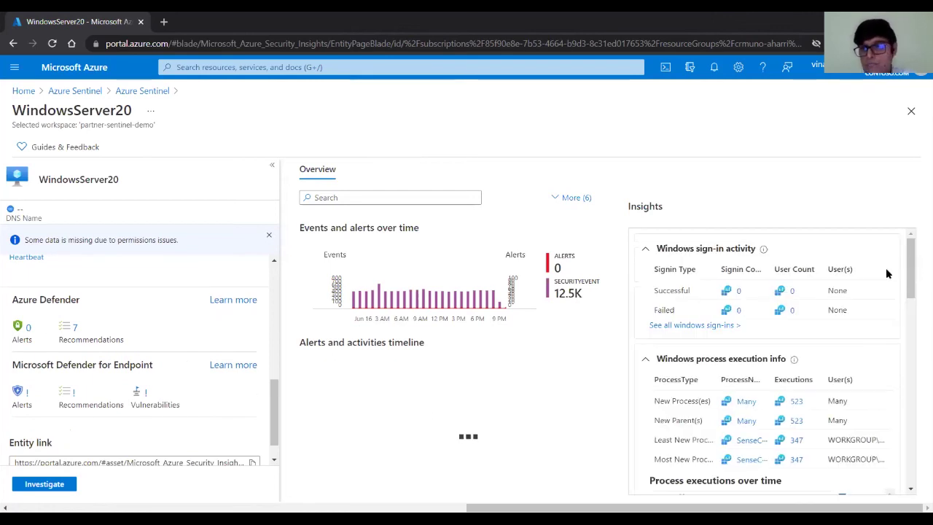
# Review the host's insights on Windows process execution and process rarity, and return to the Azure Sentinel workspace.
pyautogui.scroll(-2, 834, 343)
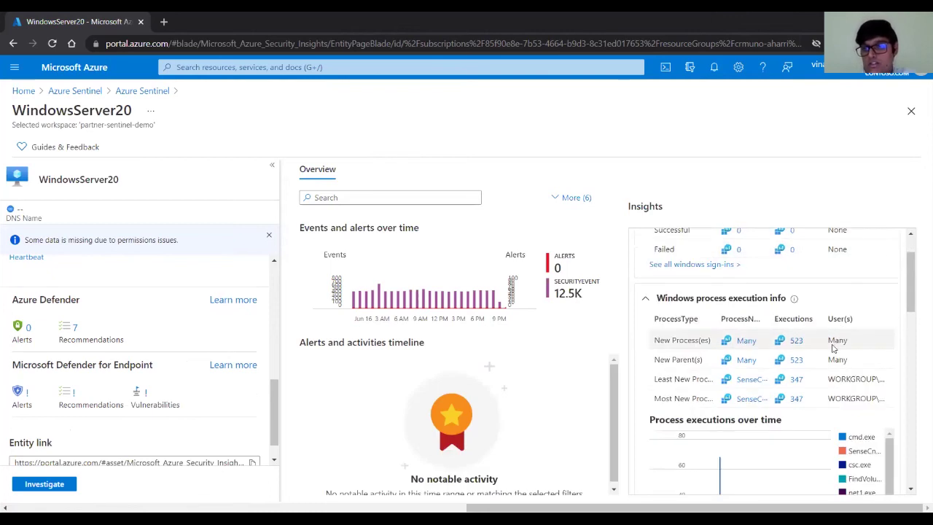
pyautogui.scroll(-3, 802, 328)
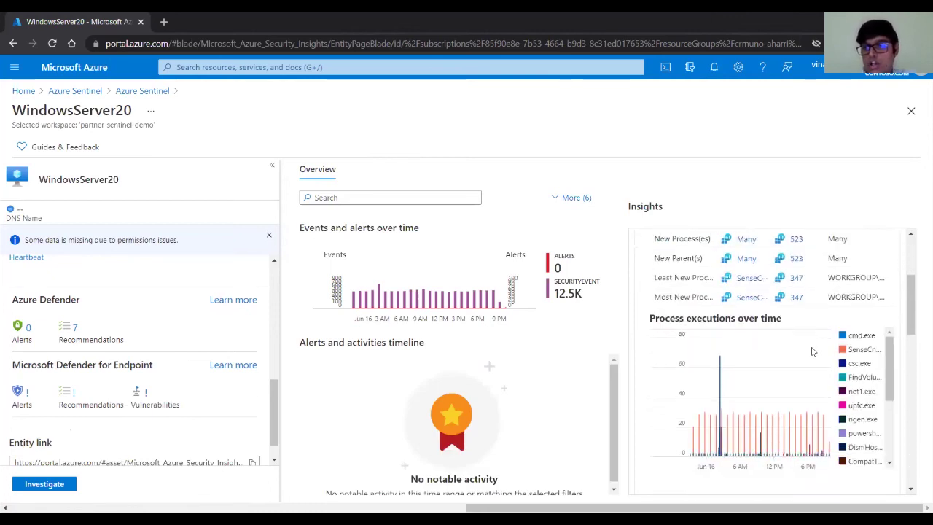
pyautogui.scroll(-5, 811, 364)
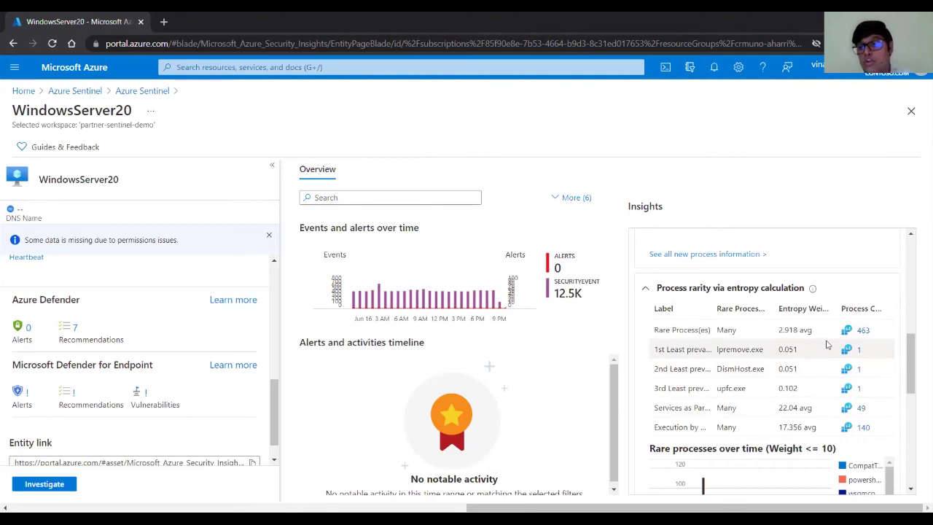
pyautogui.click(142, 92)
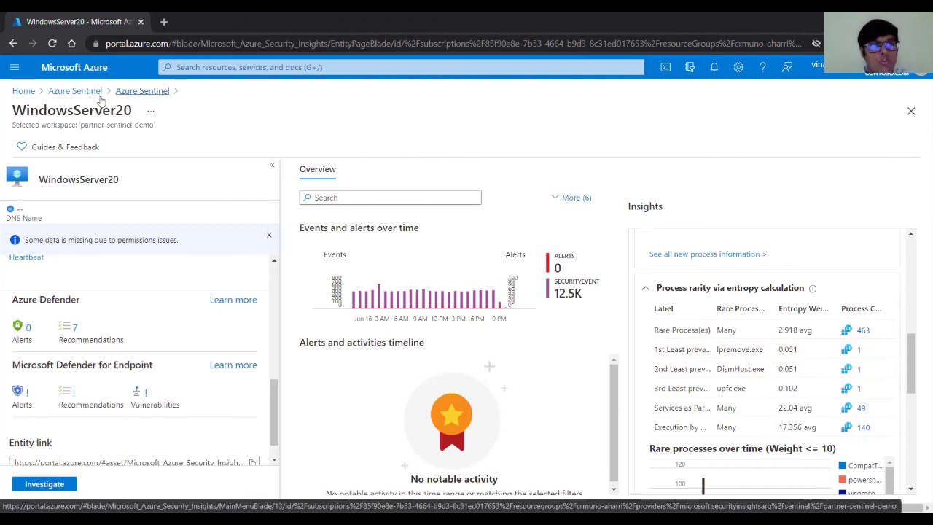
# Search the workbook templates for "fortig" and open the FortiGate workbook from its template.
pyautogui.click(234, 274)
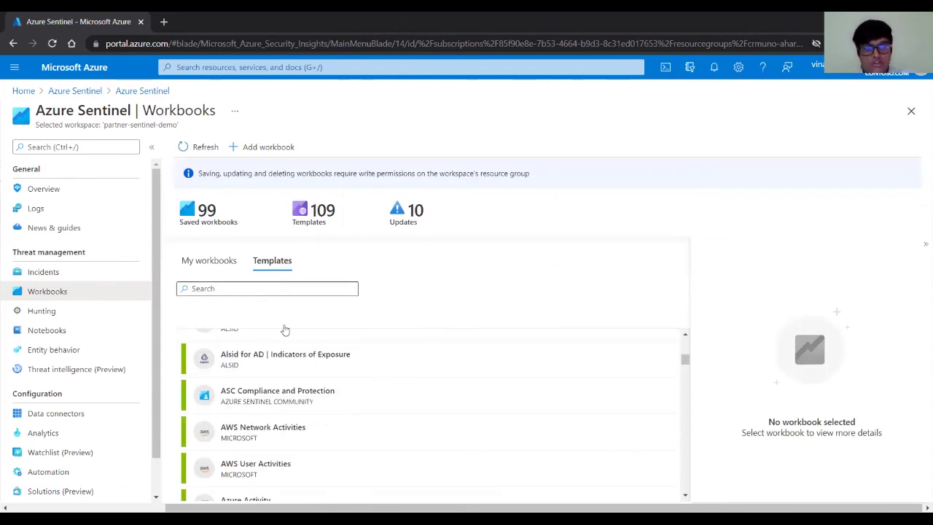
pyautogui.click(268, 291)
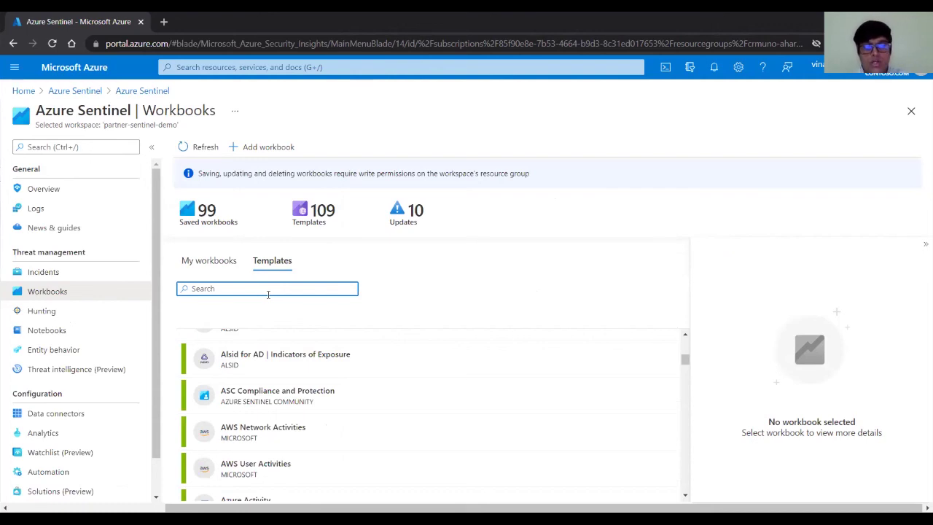
pyautogui.write('fortig')
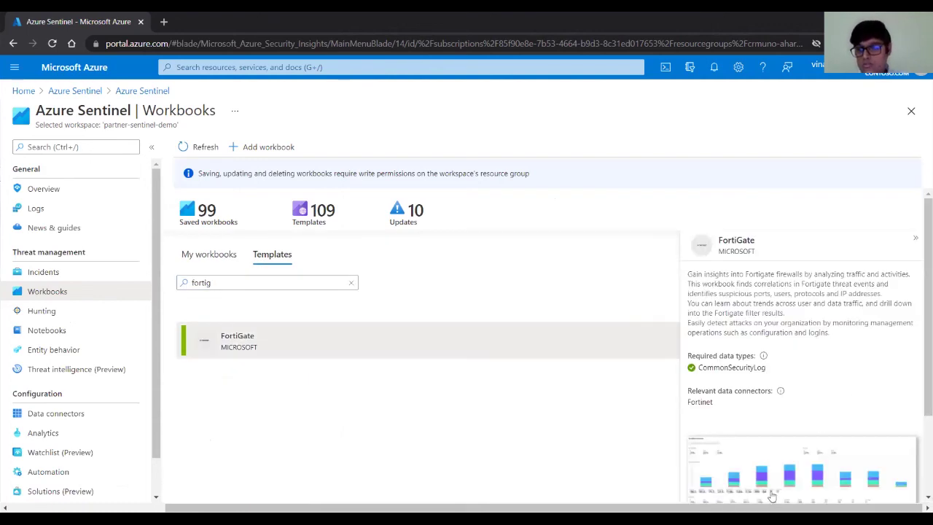
pyautogui.scroll(-1, 772, 495)
pyautogui.scroll(-1, 738, 460)
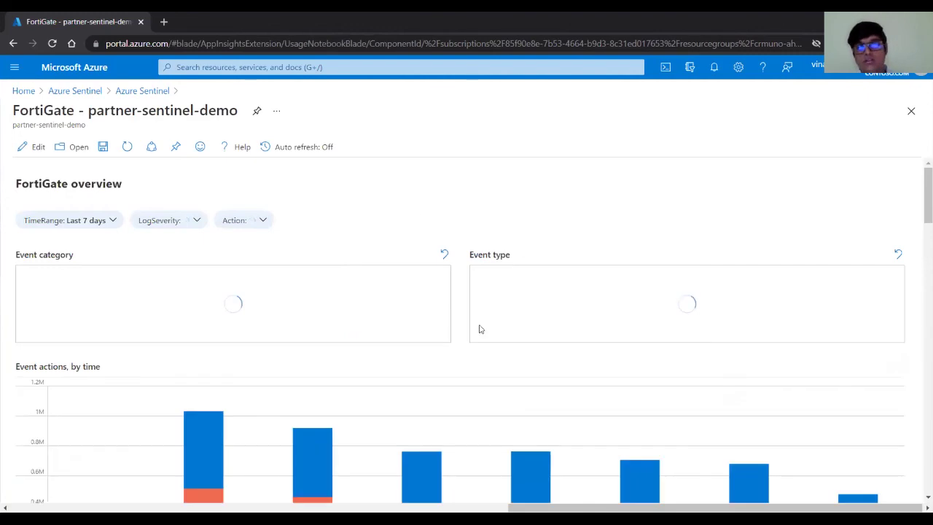
# Review the FortiGate workbook's event categories, event actions by time and user activity over the last 7 days.
pyautogui.scroll(-1, 478, 334)
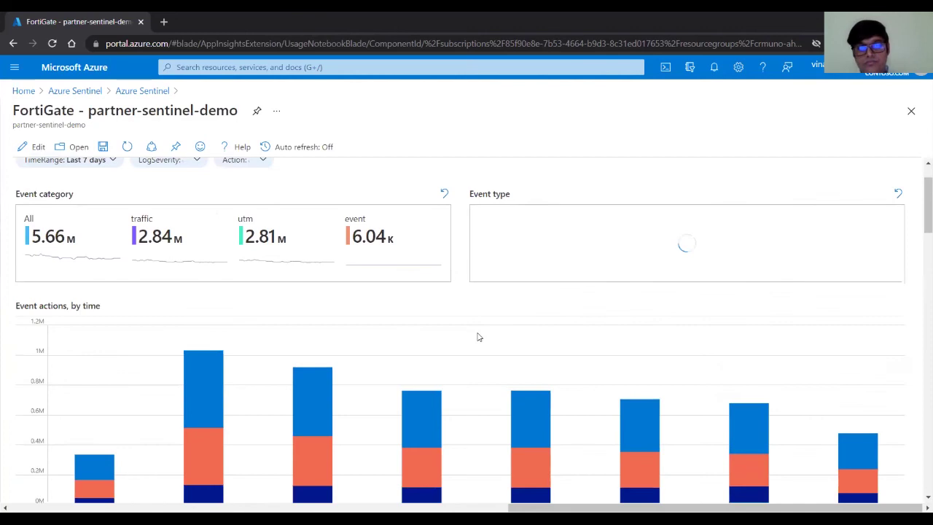
pyautogui.scroll(-3, 543, 343)
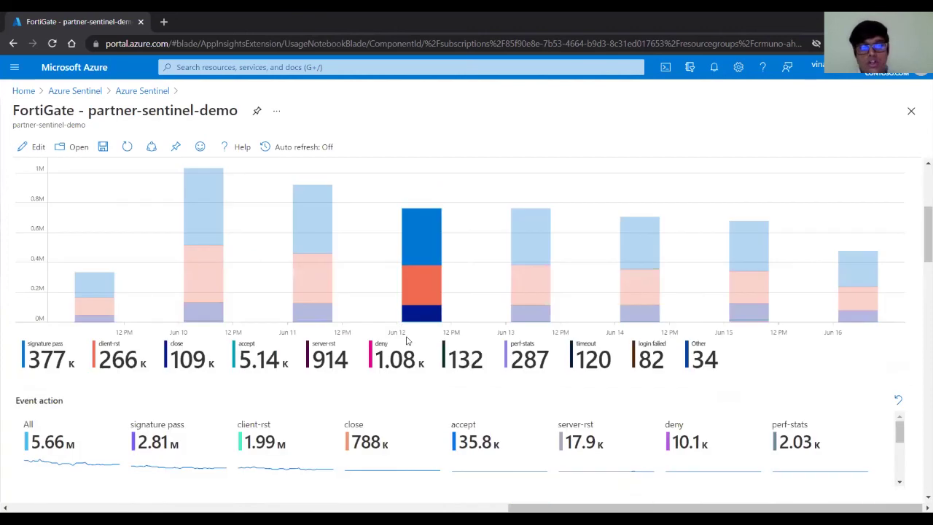
pyautogui.scroll(-2, 409, 341)
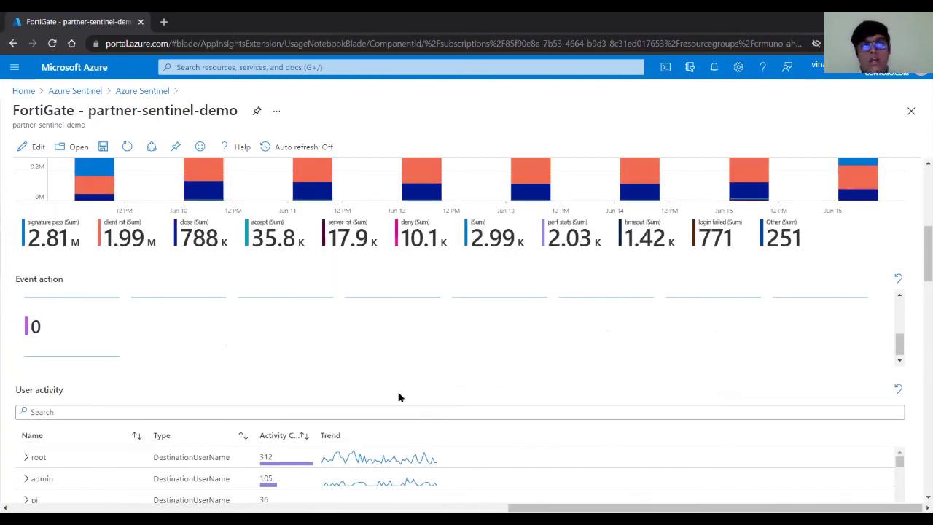
pyautogui.scroll(-2, 398, 397)
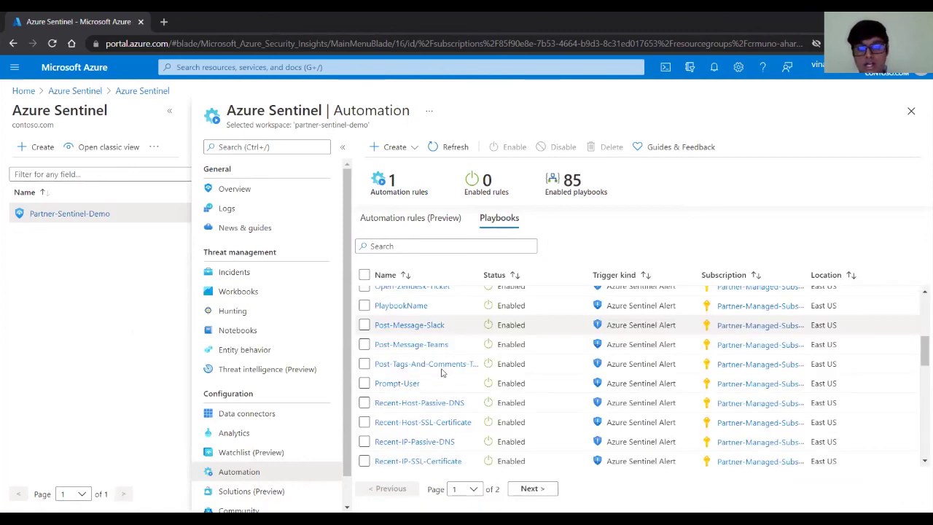
# Inspect the Get-IPReputation playbook's workflow in the Logic app designer and return to the workspace's automation playbooks.
pyautogui.scroll(-5, 445, 371)
pyautogui.scroll(-3, 459, 397)
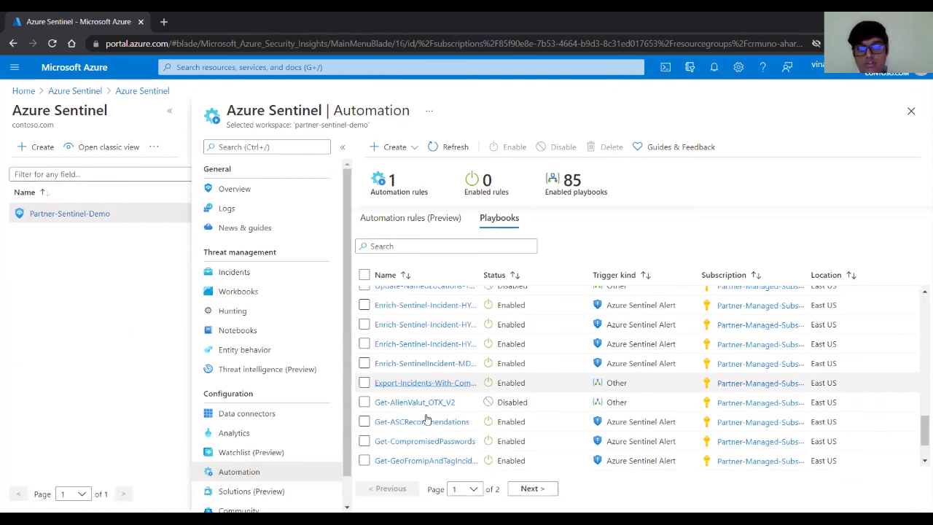
pyautogui.scroll(-3, 427, 419)
pyautogui.click(403, 438)
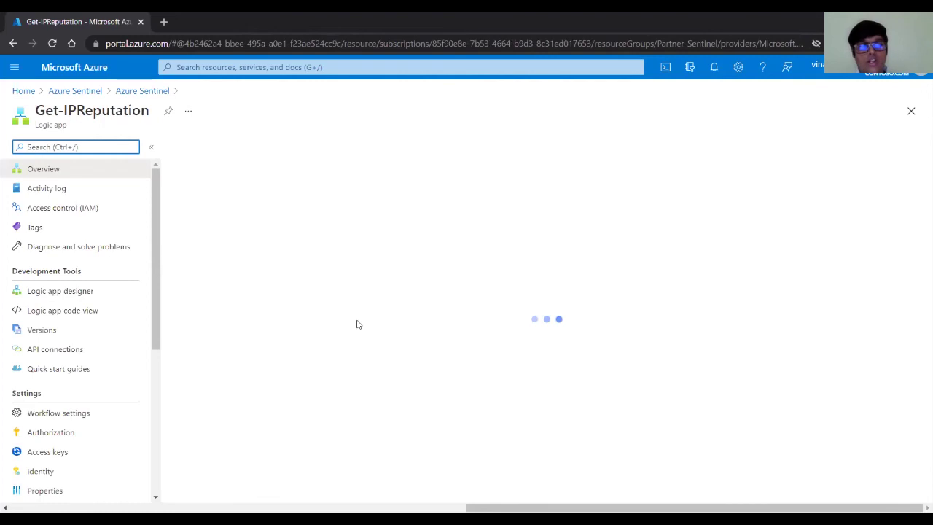
pyautogui.click(60, 290)
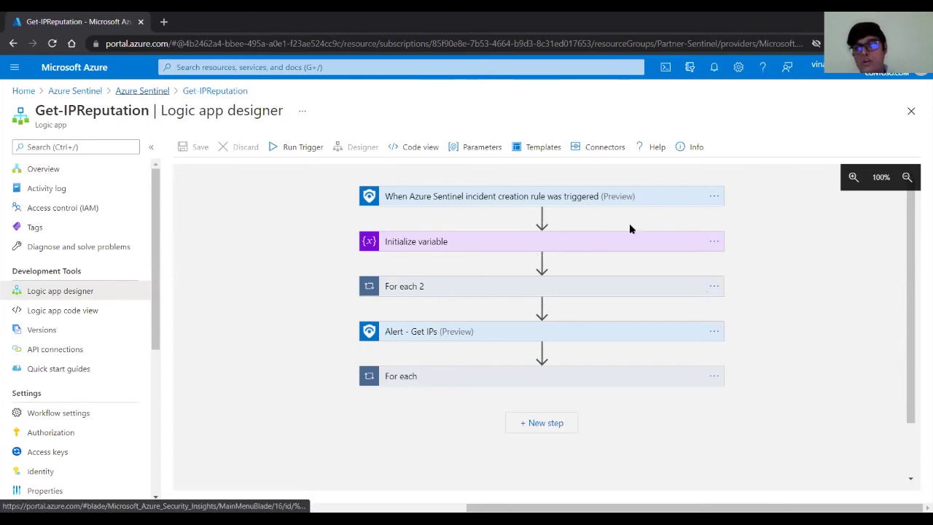
pyautogui.click(142, 90)
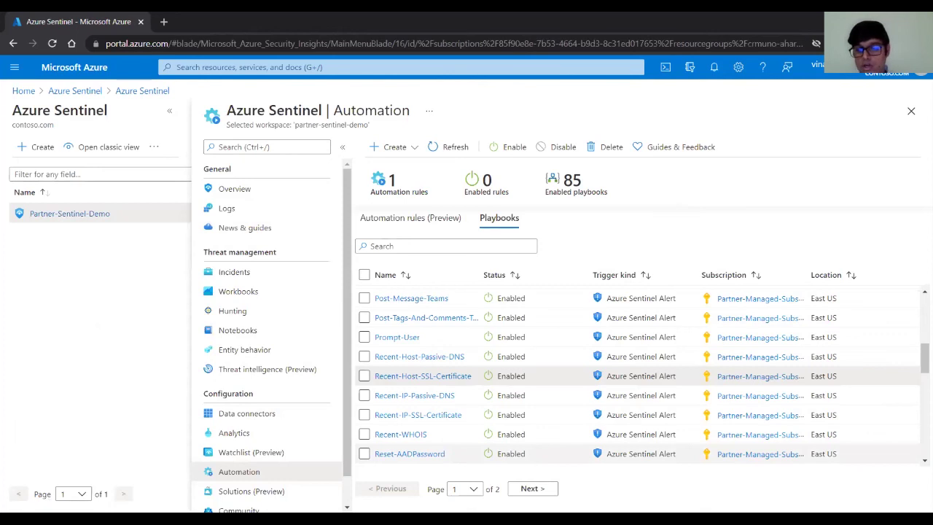